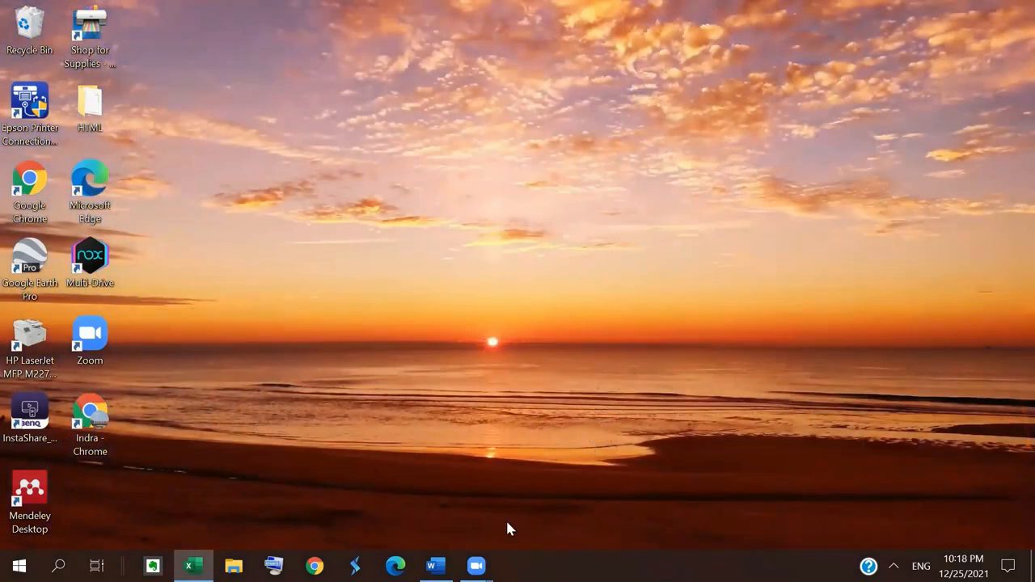
Open the Word document Revisi_Bab_IV_tgl_27_Oktober_2021 and examine the goals and indicators in Tabel 4.2
{"action": "mouse_move", "coordinate": [435, 566]}
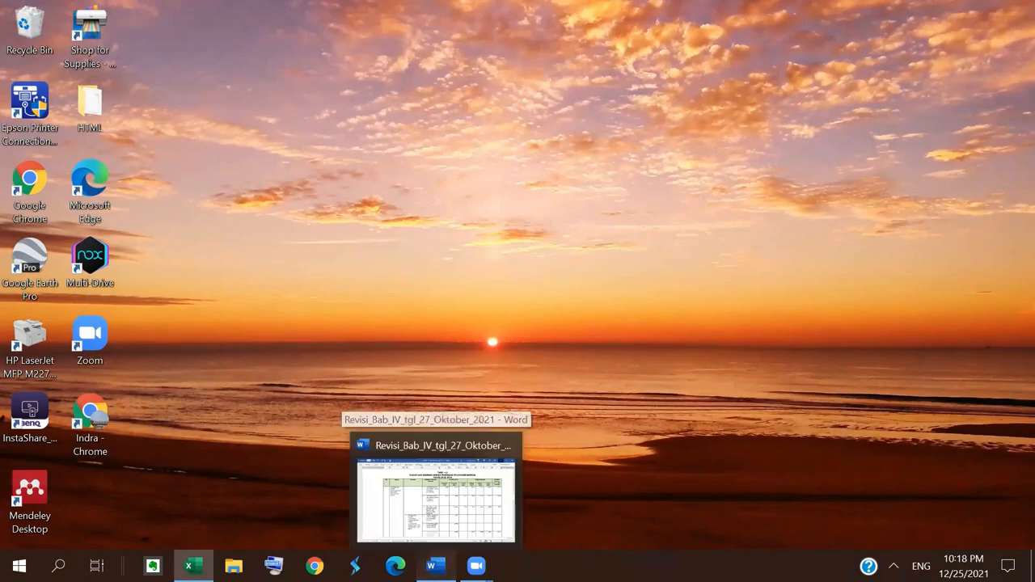
{"action": "left_click", "coordinate": [437, 477]}
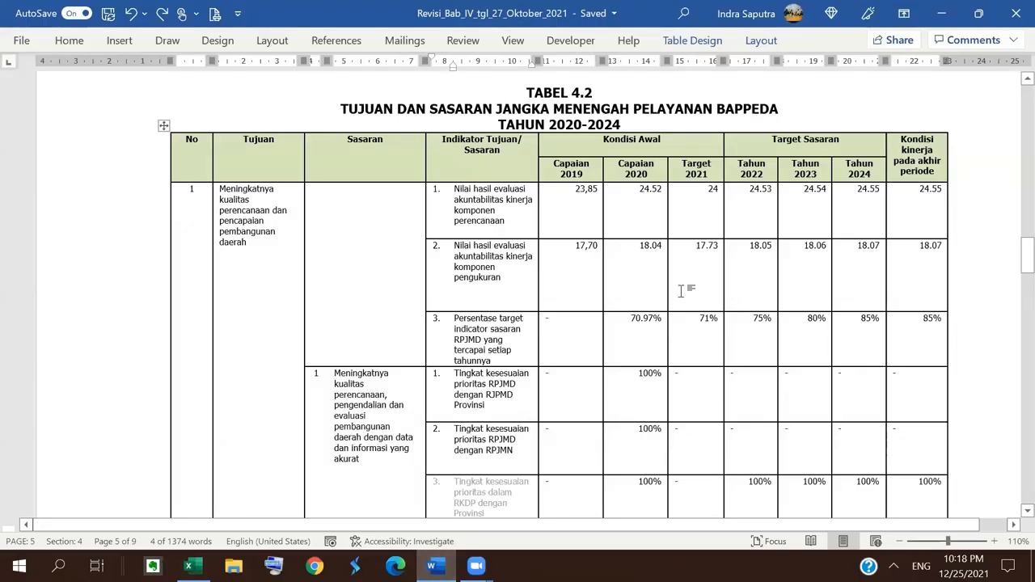
{"action": "scroll", "coordinate": [682, 291], "scroll_direction": "up", "scroll_amount": 1}
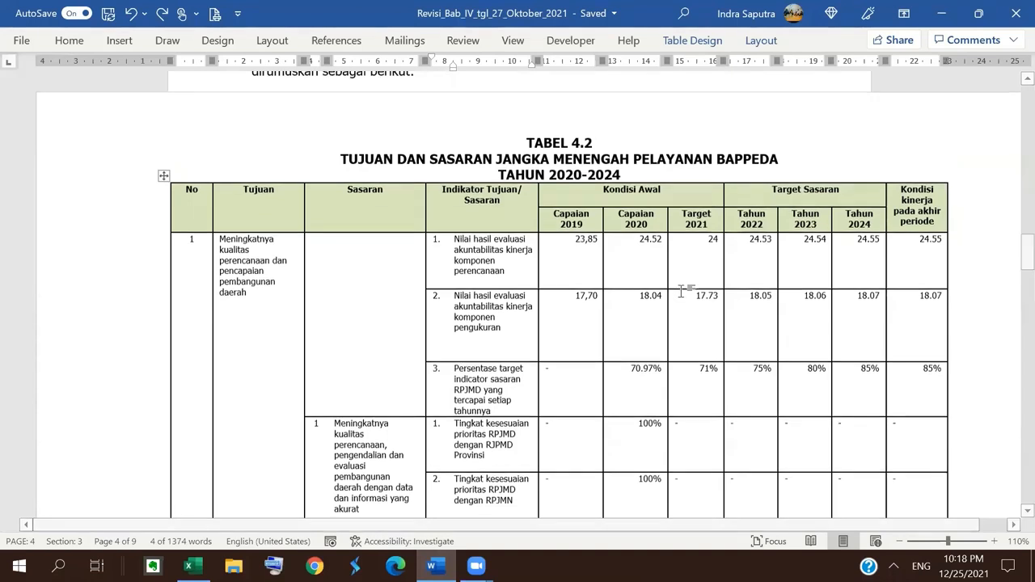
{"action": "scroll", "coordinate": [681, 293], "scroll_direction": "down", "scroll_amount": 1}
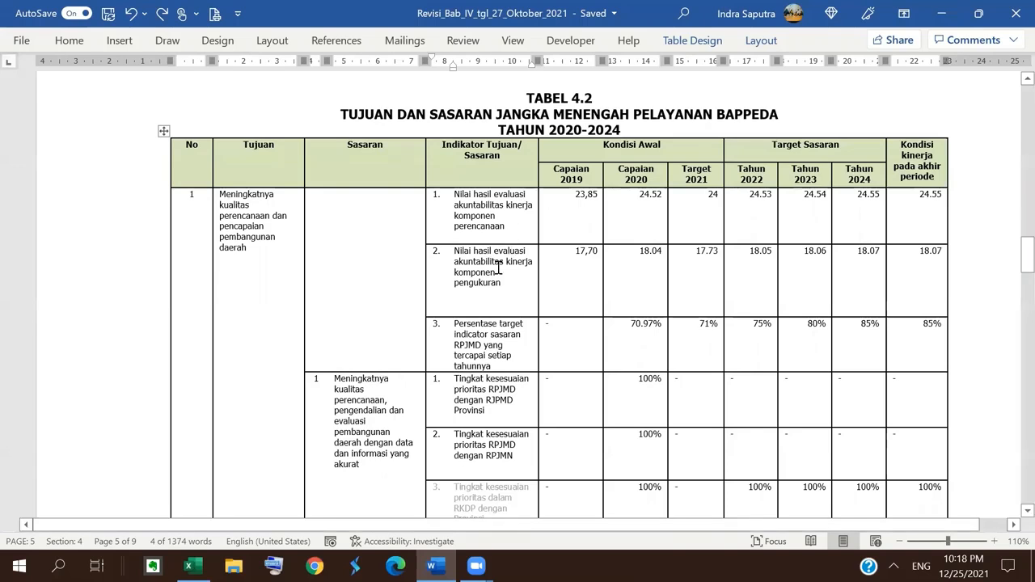
{"action": "scroll", "coordinate": [488, 297], "scroll_direction": "down", "scroll_amount": 1}
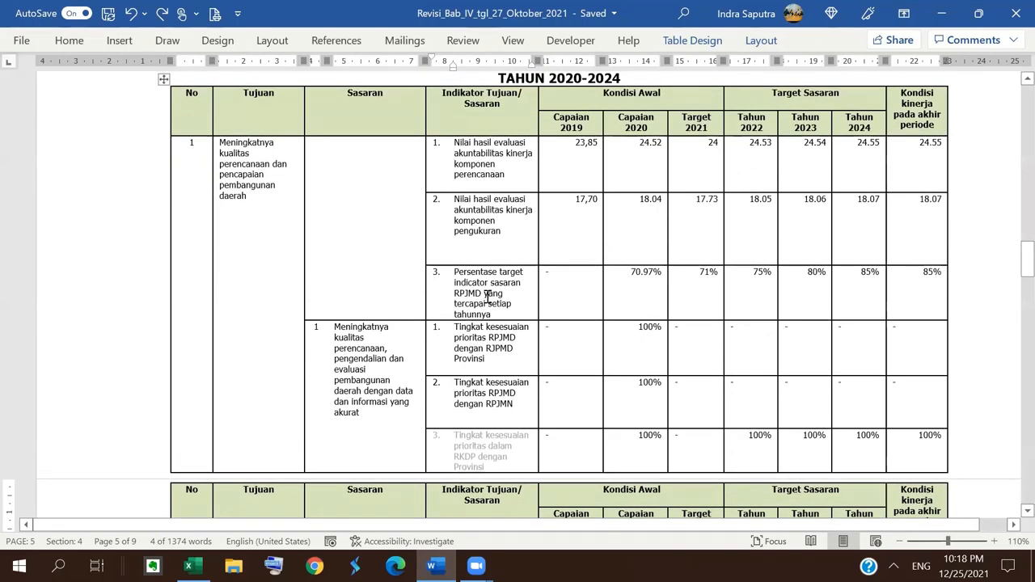
Shrink the Word window and bring up the Excel workbook with the Bappeda Renstra beneath it for comparison
{"action": "left_click", "coordinate": [978, 14]}
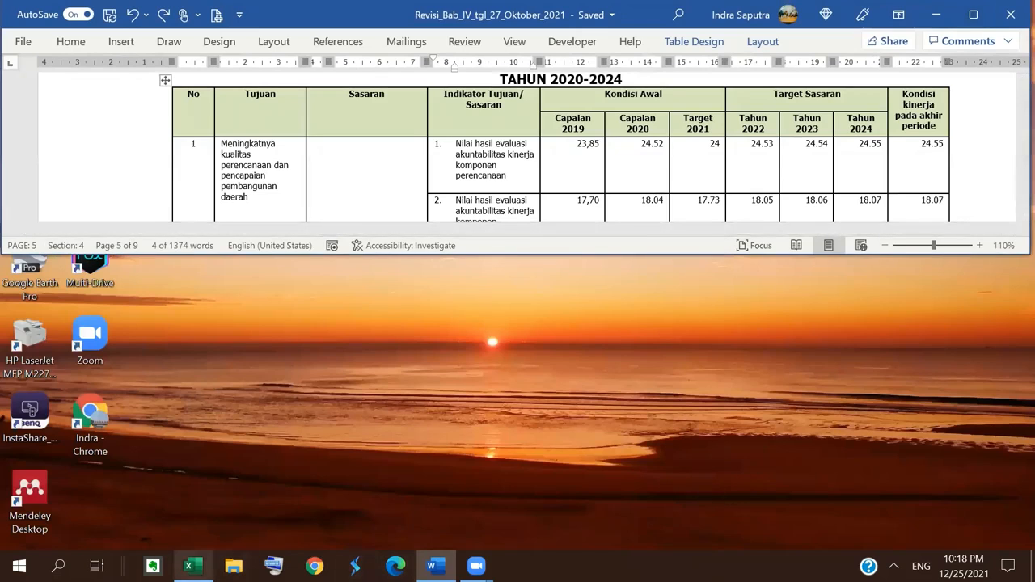
{"action": "left_click", "coordinate": [192, 565]}
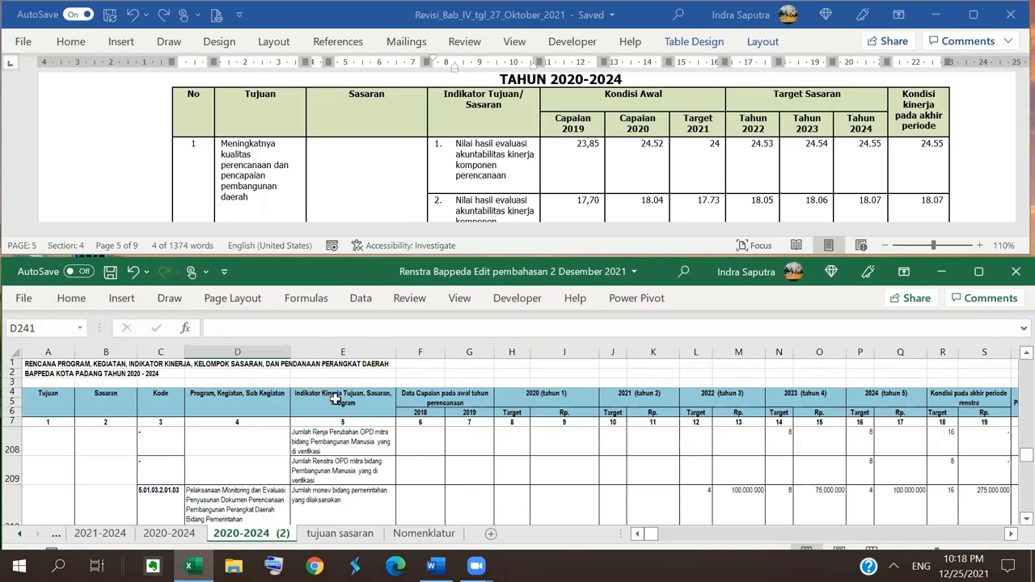
{"action": "left_click", "coordinate": [410, 479]}
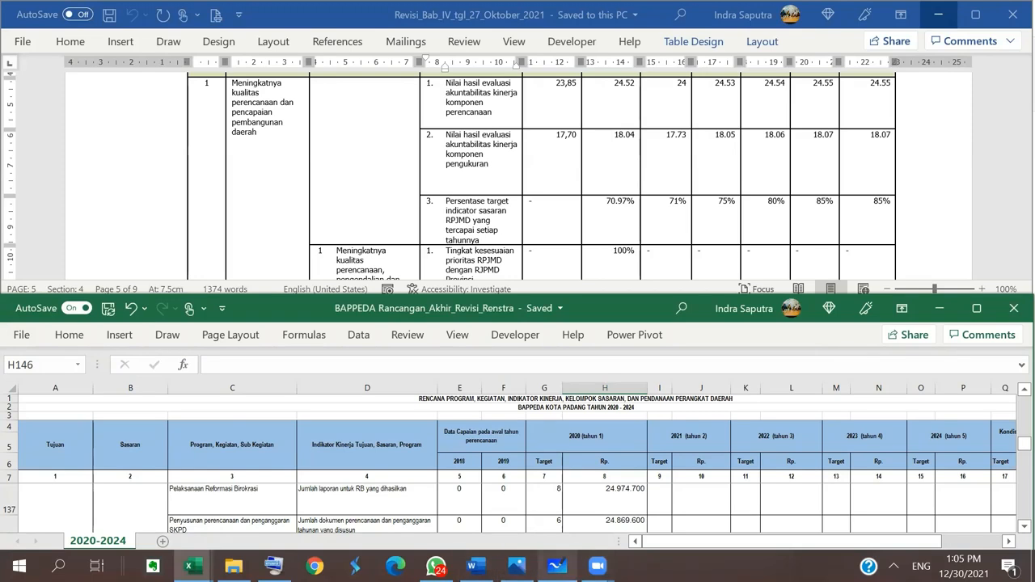
Switch to Microsoft Whiteboard and examine the Bappeda hierarchy of Tujuan, Sasaran, Program and Kegiatan
{"action": "left_click", "coordinate": [557, 565]}
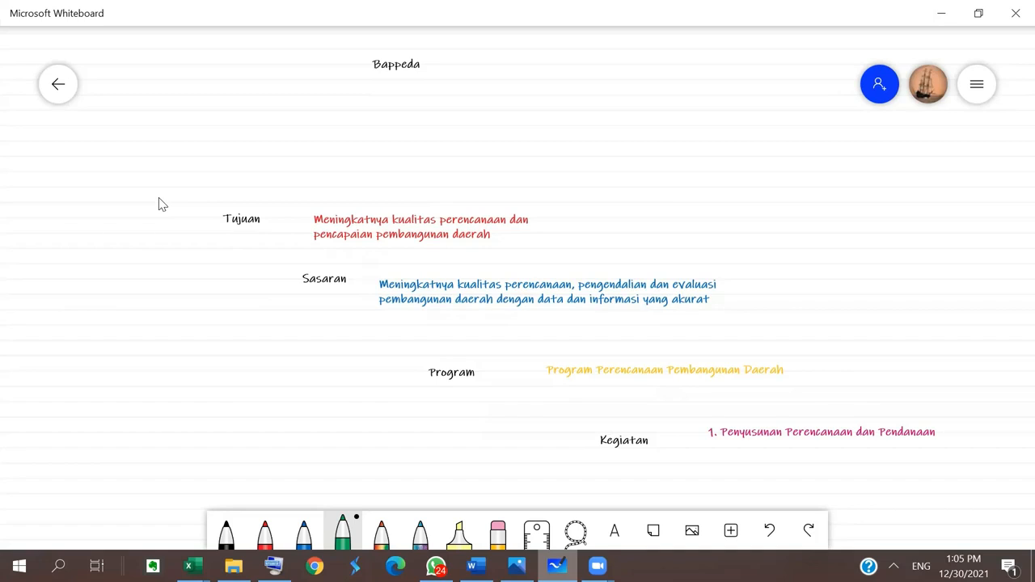
{"action": "mouse_move", "coordinate": [126, 227]}
{"action": "left_mouse_down"}
{"action": "mouse_move", "coordinate": [254, 230]}
{"action": "mouse_move", "coordinate": [255, 299]}
{"action": "mouse_move", "coordinate": [354, 296]}
{"action": "mouse_move", "coordinate": [353, 378]}
{"action": "mouse_move", "coordinate": [540, 394]}
{"action": "mouse_move", "coordinate": [540, 476]}
{"action": "mouse_move", "coordinate": [697, 470]}
{"action": "left_mouse_up"}
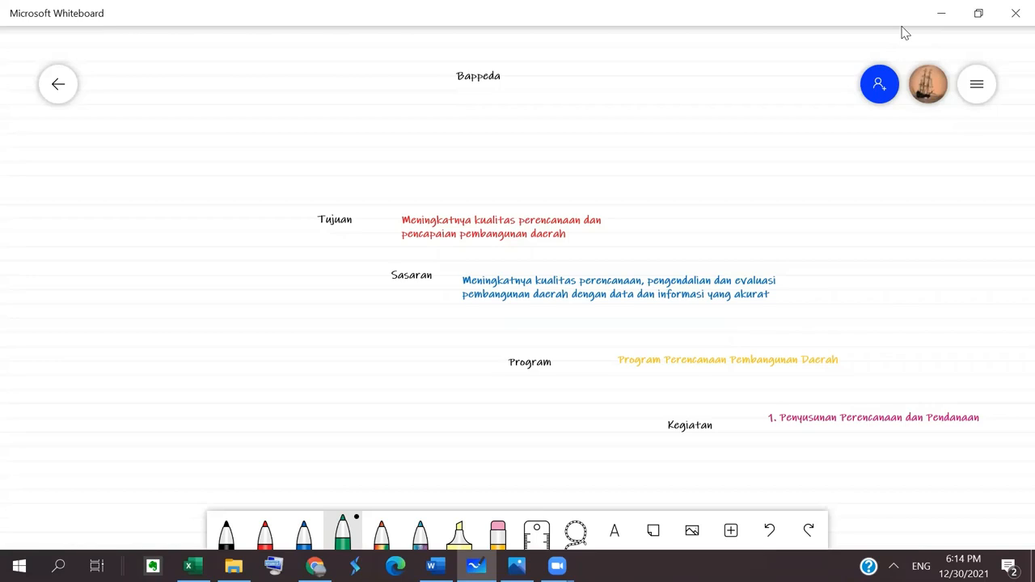
Switch to the SIPD page in Chrome and review the Tujuan indicators listed under the Perencanaan urusan
{"action": "key", "text": "alt+Tab"}
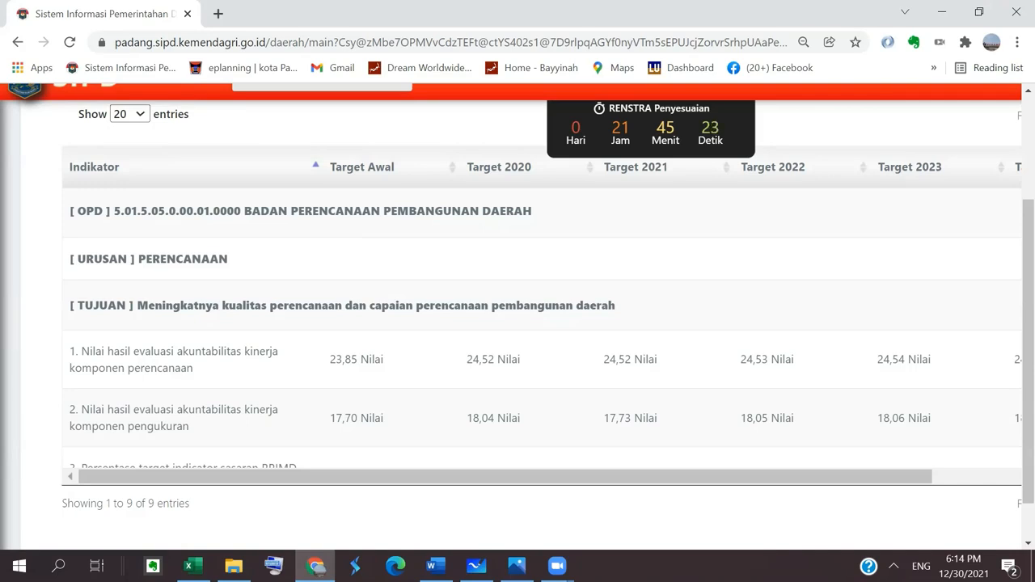
{"action": "scroll", "coordinate": [542, 328], "scroll_direction": "down", "scroll_amount": 2}
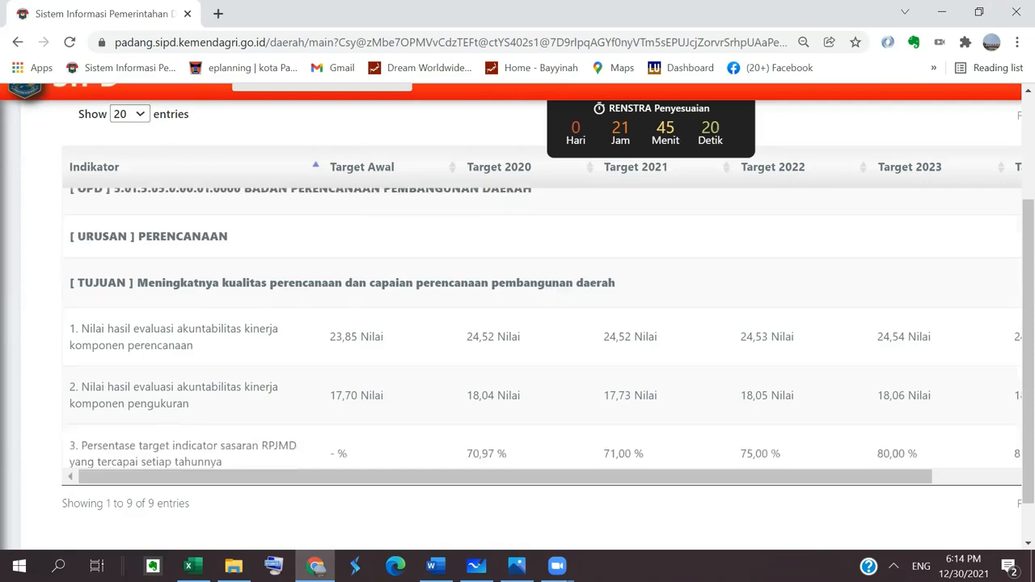
{"action": "scroll", "coordinate": [541, 328], "scroll_direction": "up", "scroll_amount": 1}
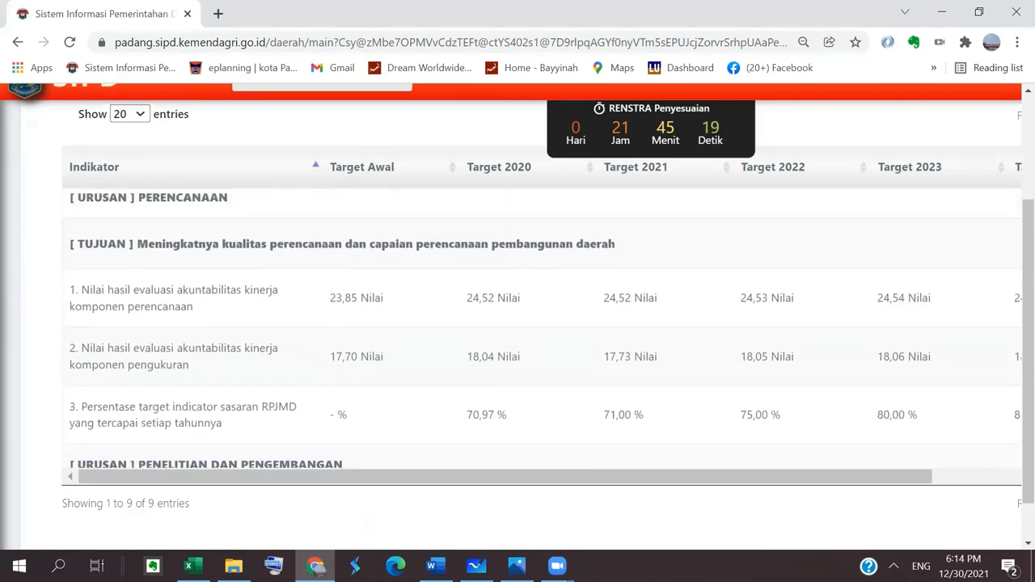
{"action": "scroll", "coordinate": [541, 328], "scroll_direction": "down", "scroll_amount": 1}
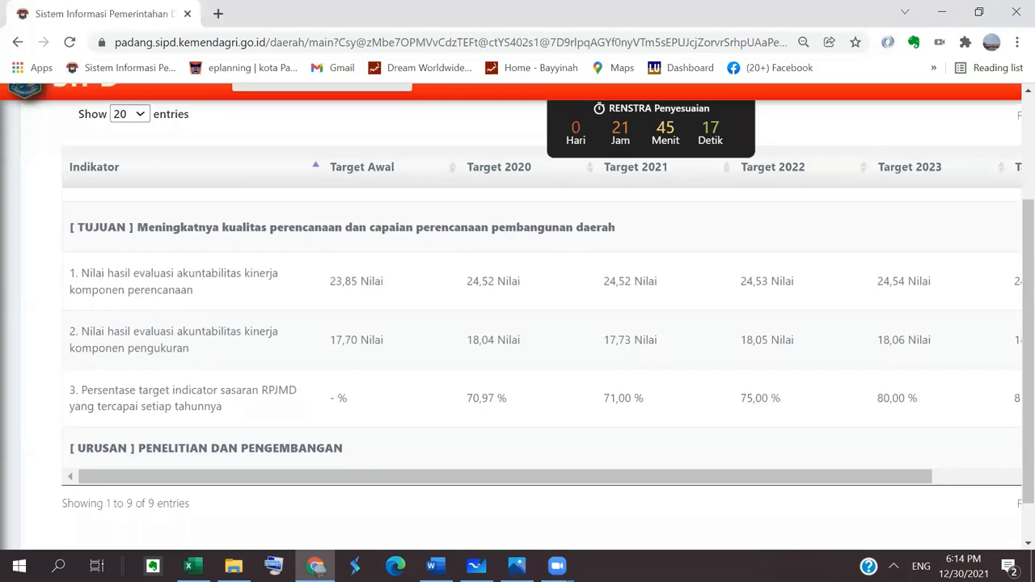
{"action": "scroll", "coordinate": [542, 328], "scroll_direction": "down", "scroll_amount": 2}
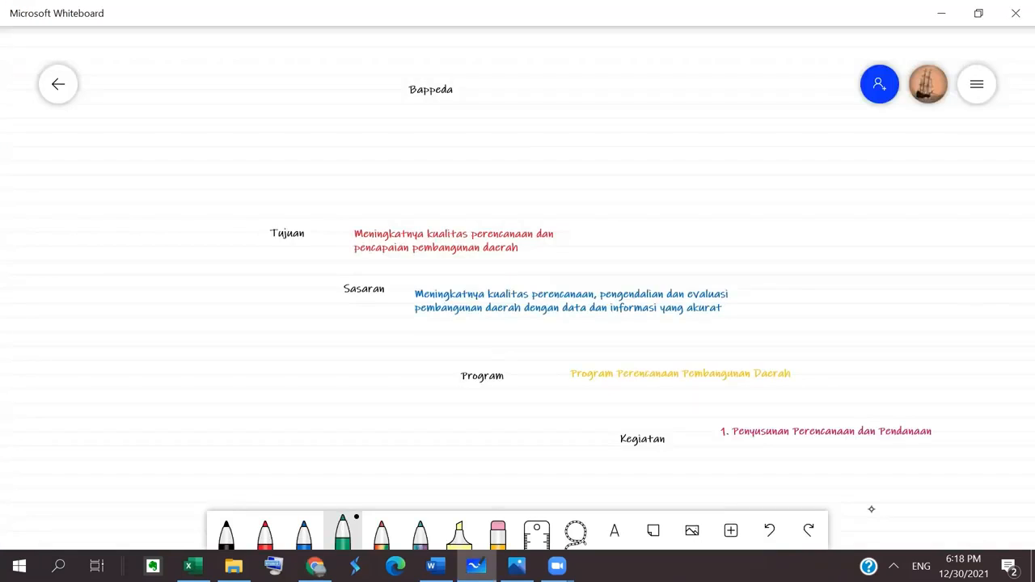
In Microsoft Whiteboard, draw green branches from Bappeda to the handwritten labels "Perencanaan" and "Litbang"
{"action": "mouse_move", "coordinate": [426, 107]}
{"action": "left_mouse_down"}
{"action": "mouse_move", "coordinate": [337, 159]}
{"action": "mouse_move", "coordinate": [349, 158]}
{"action": "left_mouse_up"}
{"action": "left_click_drag", "start_coordinate": [265, 168], "coordinate": [263, 200]}
{"action": "mouse_move", "coordinate": [261, 177]}
{"action": "left_mouse_down"}
{"action": "mouse_move", "coordinate": [278, 167]}
{"action": "mouse_move", "coordinate": [264, 186]}
{"action": "left_mouse_up"}
{"action": "left_click_drag", "start_coordinate": [269, 194], "coordinate": [396, 199]}
{"action": "left_click_drag", "start_coordinate": [433, 111], "coordinate": [627, 196]}
{"action": "mouse_move", "coordinate": [624, 186]}
{"action": "left_mouse_down"}
{"action": "mouse_move", "coordinate": [639, 186]}
{"action": "mouse_move", "coordinate": [636, 195]}
{"action": "mouse_move", "coordinate": [676, 189]}
{"action": "left_mouse_up"}
{"action": "left_click_drag", "start_coordinate": [678, 184], "coordinate": [674, 207]}
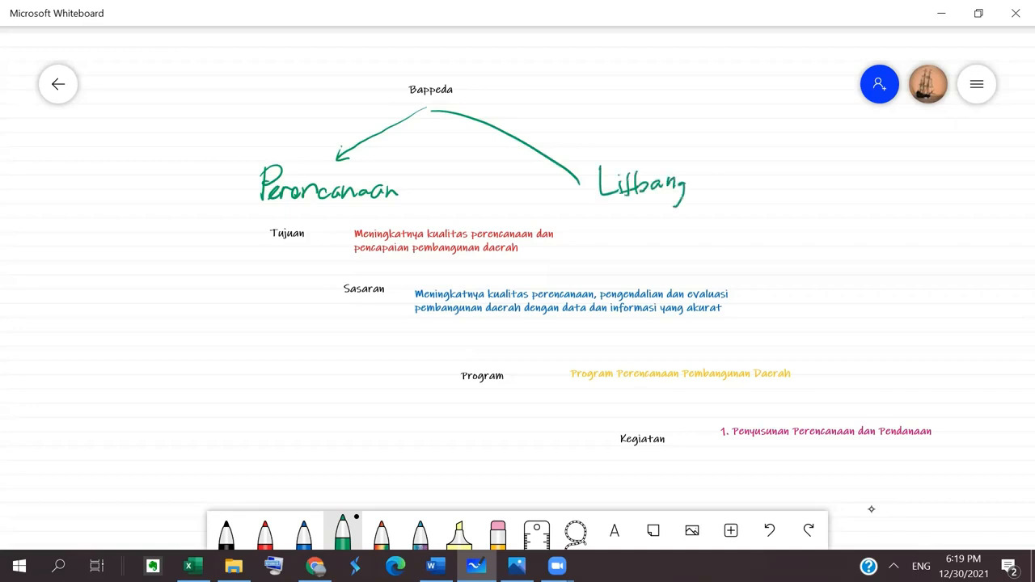
Circle the Tujuan label and its goal text with the red pen
{"action": "left_click", "coordinate": [265, 533]}
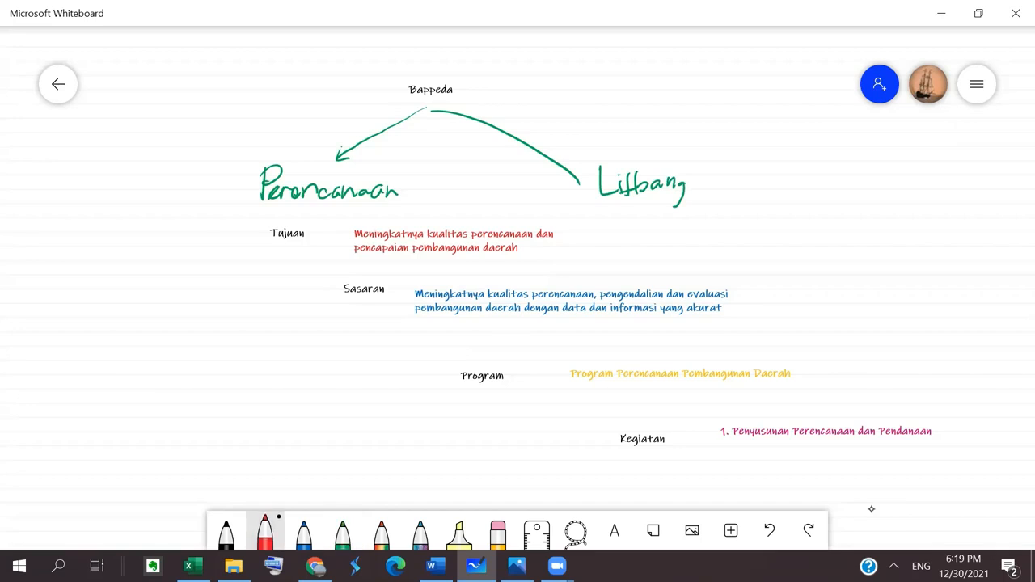
{"action": "mouse_move", "coordinate": [586, 229]}
{"action": "left_mouse_down"}
{"action": "mouse_move", "coordinate": [254, 226]}
{"action": "mouse_move", "coordinate": [536, 208]}
{"action": "mouse_move", "coordinate": [432, 225]}
{"action": "left_mouse_up"}
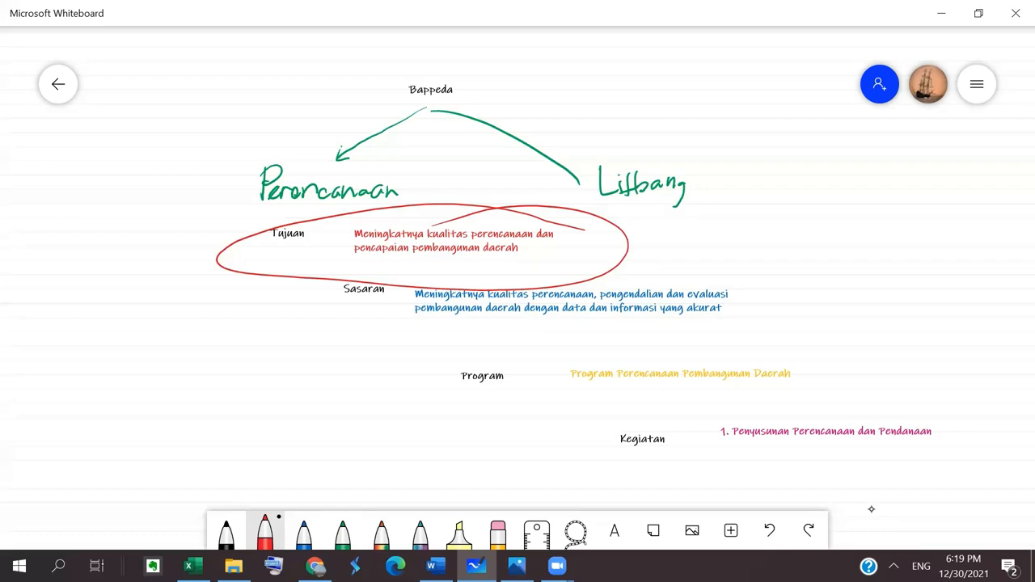
Switch to the SIPD page in Chrome and compare the Tujuan PD entries for the Perencanaan and Penelitian dan Pengembangan urusan
{"action": "key", "text": "alt+Tab"}
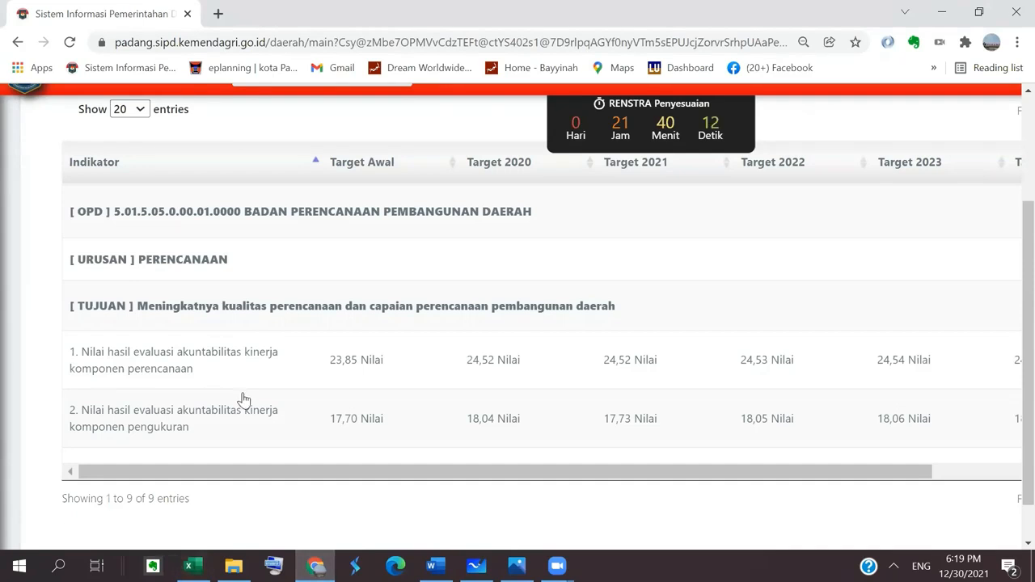
{"action": "scroll", "coordinate": [241, 399], "scroll_direction": "down", "scroll_amount": 1}
{"action": "scroll", "coordinate": [243, 399], "scroll_direction": "down", "scroll_amount": 2}
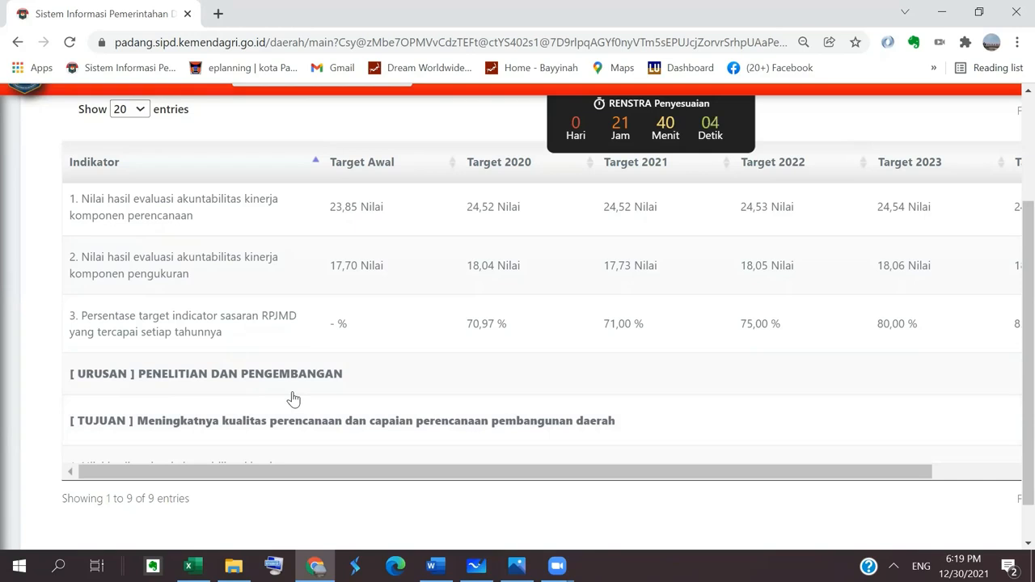
{"action": "scroll", "coordinate": [293, 399], "scroll_direction": "up", "scroll_amount": 2}
{"action": "scroll", "coordinate": [293, 398], "scroll_direction": "right", "scroll_amount": 3}
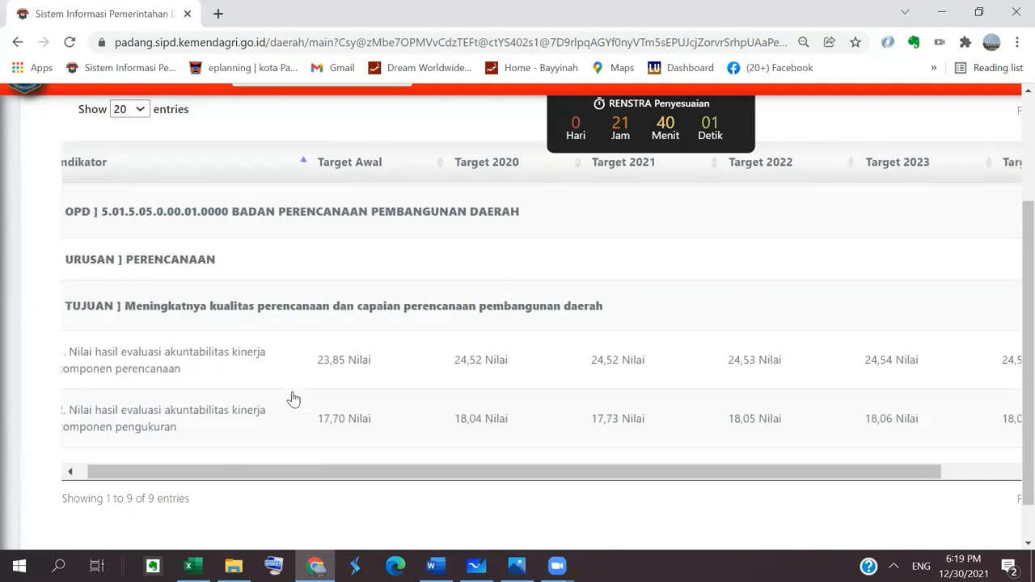
{"action": "scroll", "coordinate": [294, 399], "scroll_direction": "left", "scroll_amount": 3}
{"action": "scroll", "coordinate": [293, 399], "scroll_direction": "right", "scroll_amount": 2}
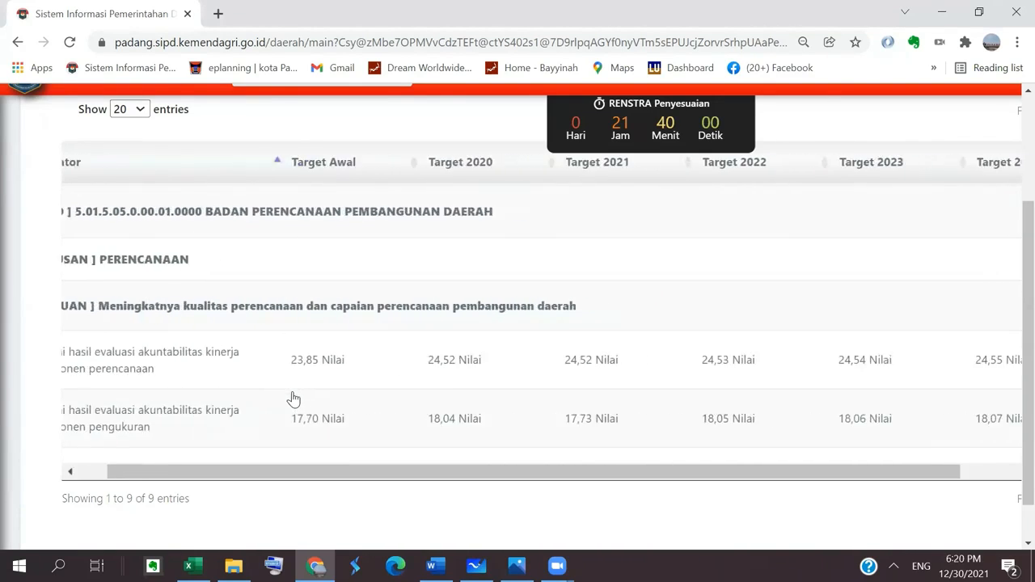
{"action": "scroll", "coordinate": [294, 398], "scroll_direction": "left", "scroll_amount": 2}
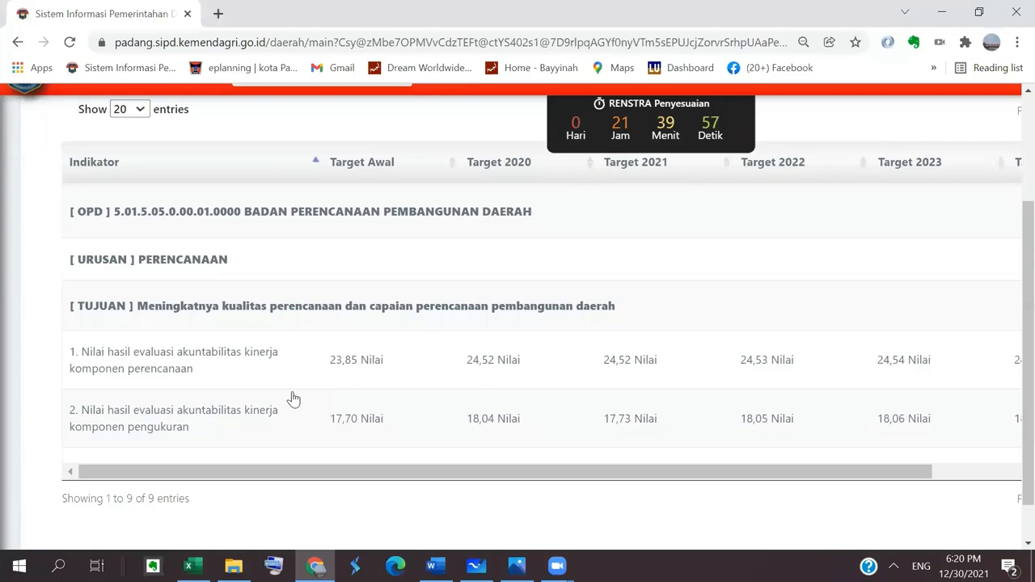
{"action": "scroll", "coordinate": [294, 399], "scroll_direction": "up", "scroll_amount": 3}
{"action": "scroll", "coordinate": [294, 399], "scroll_direction": "down", "scroll_amount": 2}
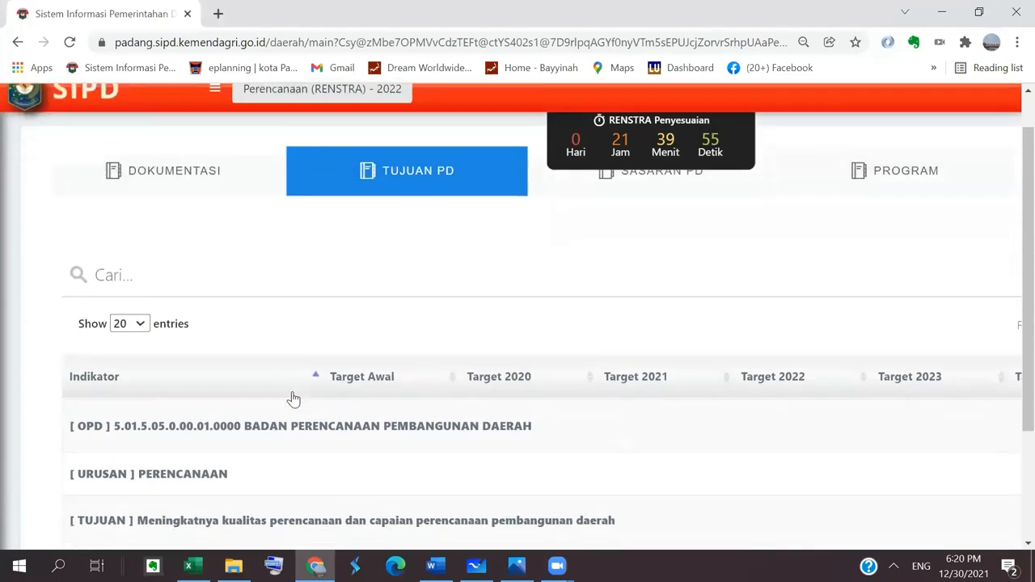
{"action": "scroll", "coordinate": [294, 399], "scroll_direction": "down", "scroll_amount": 1}
{"action": "scroll", "coordinate": [294, 399], "scroll_direction": "up", "scroll_amount": 1}
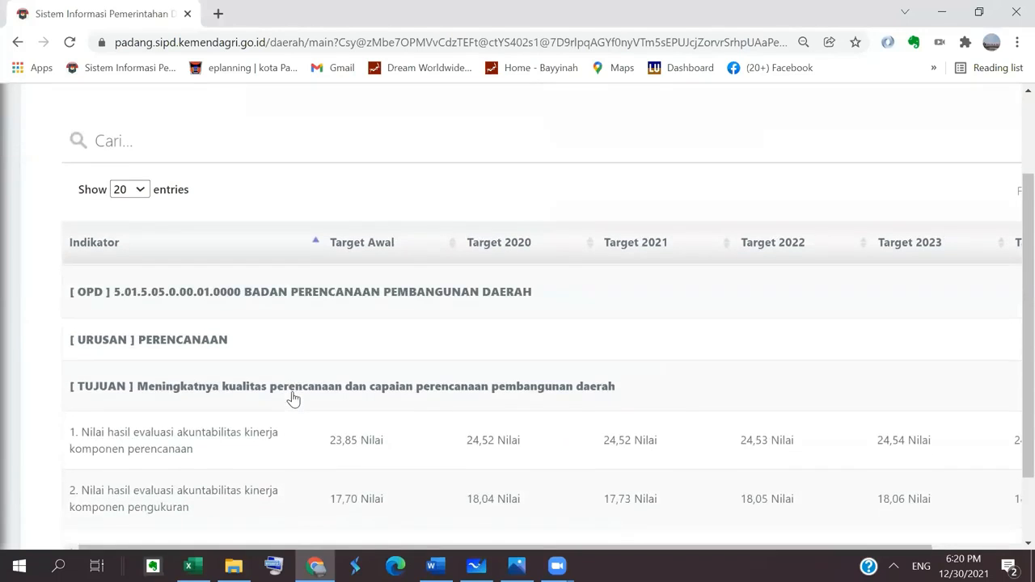
Open the form for adding a Tujuan PD, view the Bidang Urusan options, and close it without saving
{"action": "scroll", "coordinate": [293, 398], "scroll_direction": "right", "scroll_amount": 5}
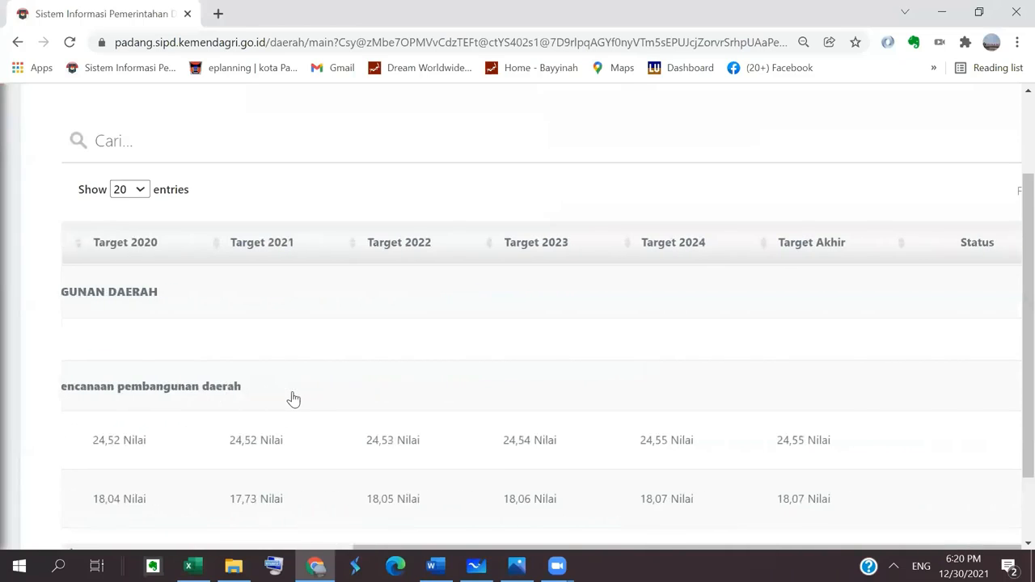
{"action": "scroll", "coordinate": [294, 399], "scroll_direction": "right", "scroll_amount": 4}
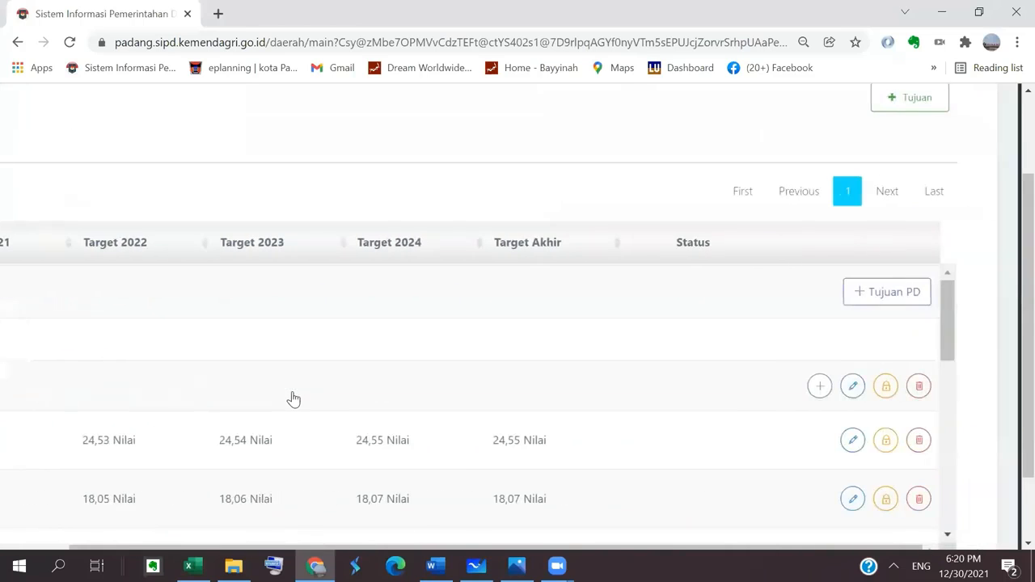
{"action": "left_click", "coordinate": [874, 296]}
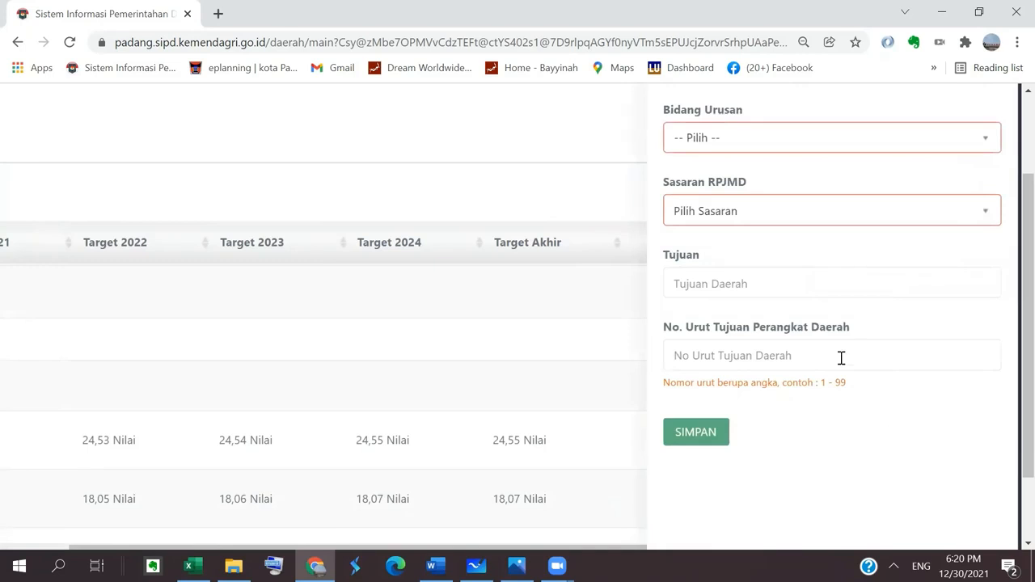
{"action": "scroll", "coordinate": [857, 339], "scroll_direction": "up", "scroll_amount": 2}
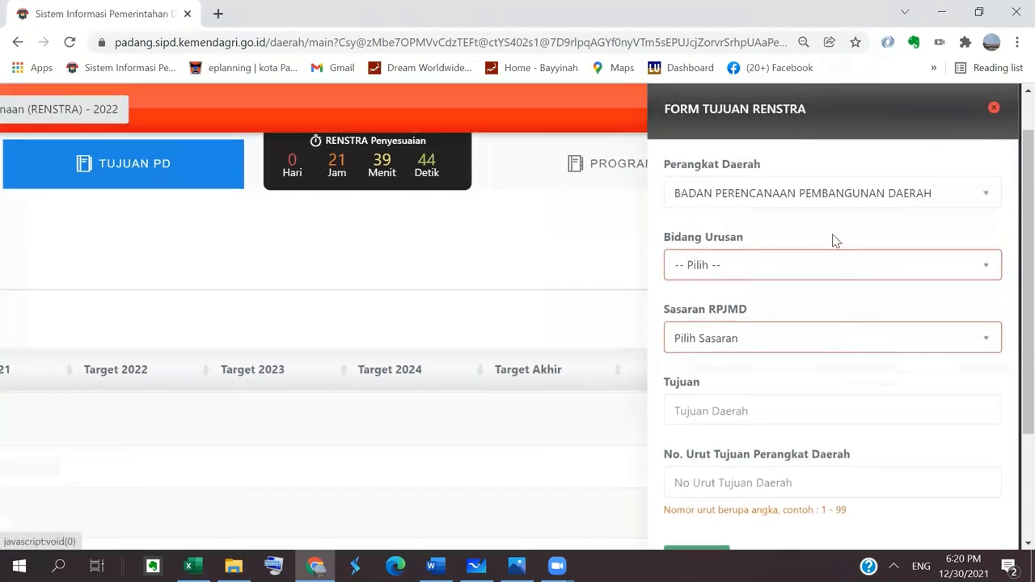
{"action": "left_click", "coordinate": [834, 271]}
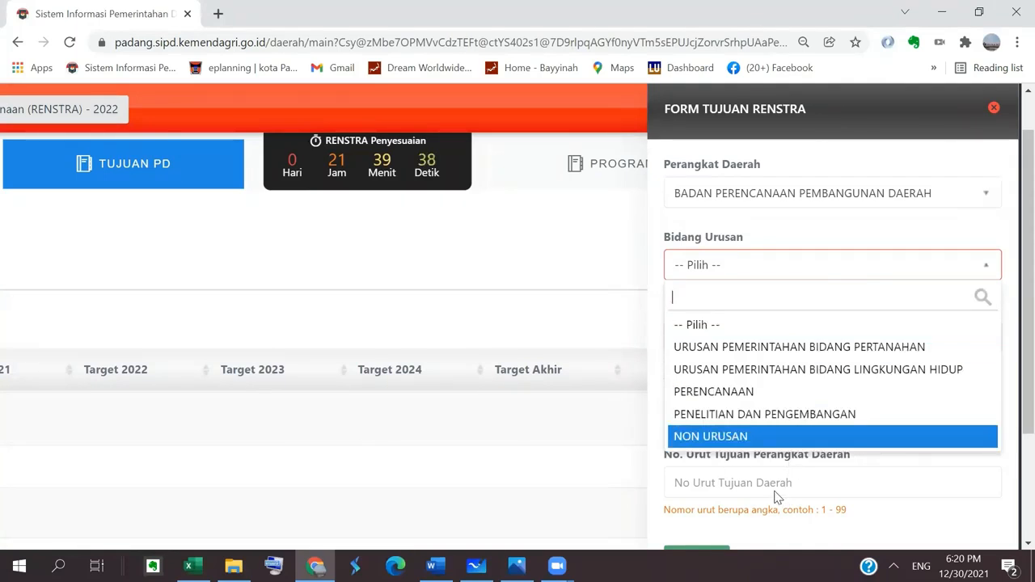
{"action": "left_click", "coordinate": [510, 218]}
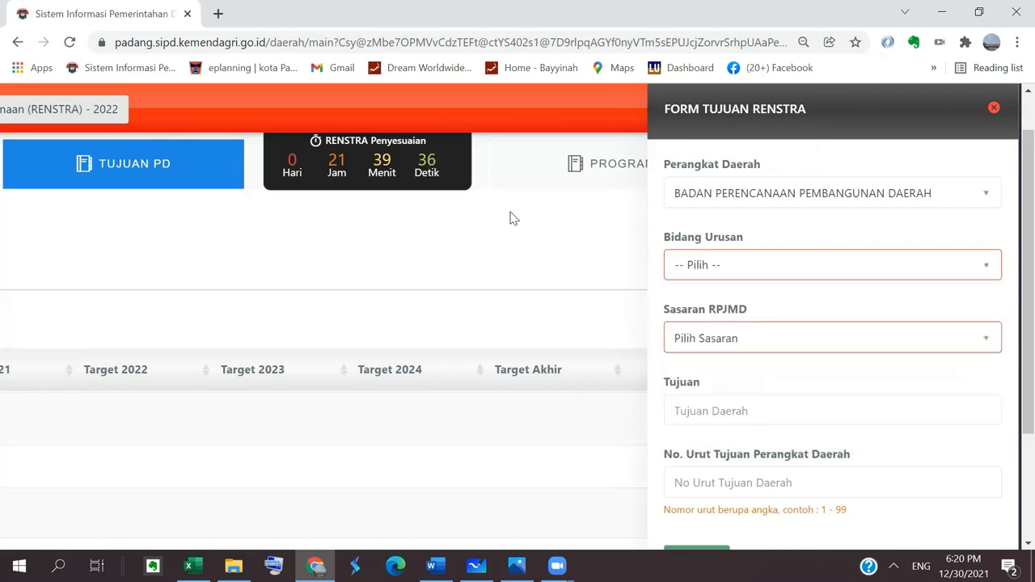
{"action": "left_click", "coordinate": [573, 211]}
{"action": "left_click", "coordinate": [994, 108]}
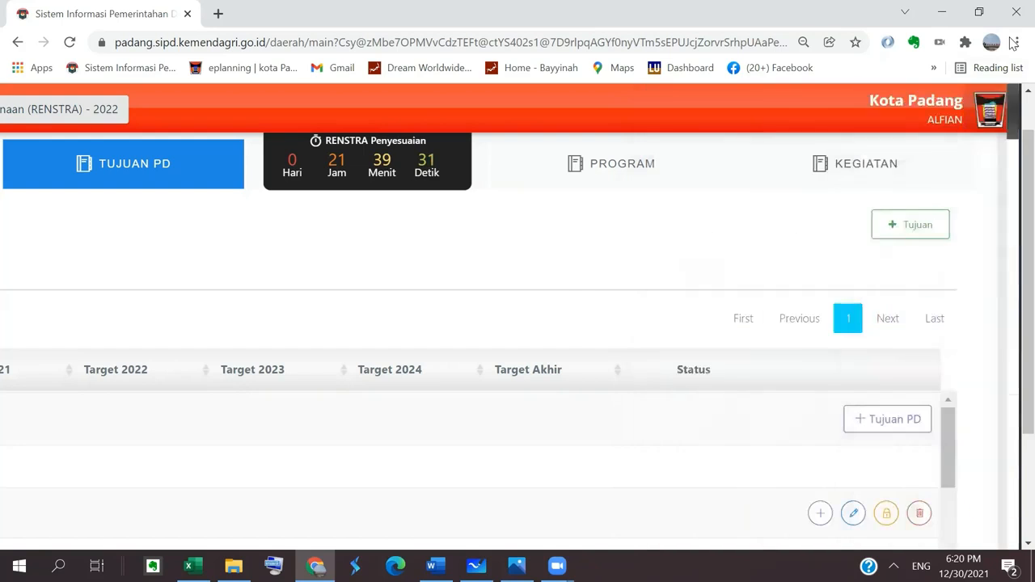
Review the Tujuan PD table again and return to the section tabs of Penyusunan RENSTRA
{"action": "scroll", "coordinate": [397, 251], "scroll_direction": "down", "scroll_amount": 2}
{"action": "scroll", "coordinate": [398, 250], "scroll_direction": "left", "scroll_amount": 4}
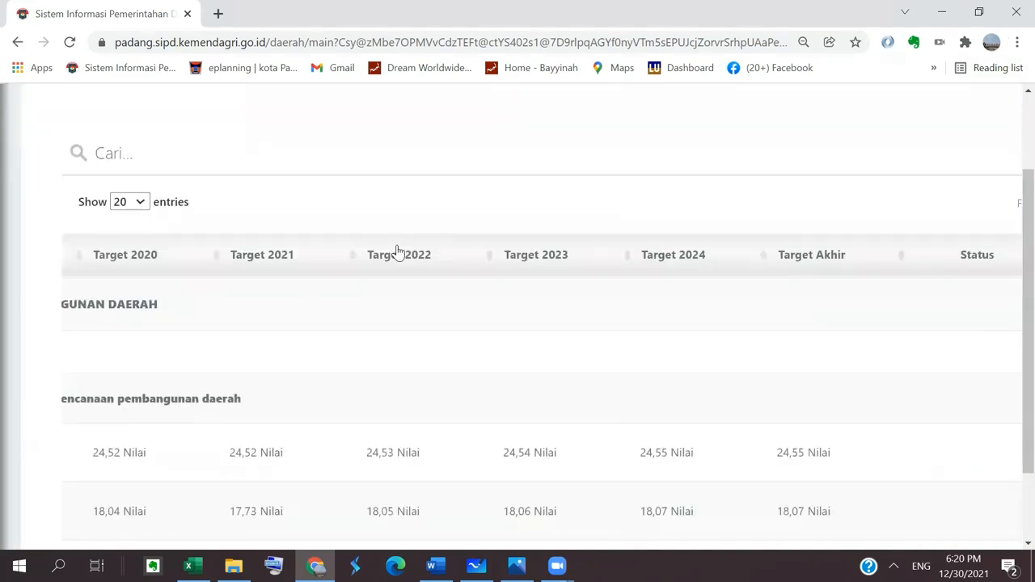
{"action": "scroll", "coordinate": [398, 251], "scroll_direction": "left", "scroll_amount": 4}
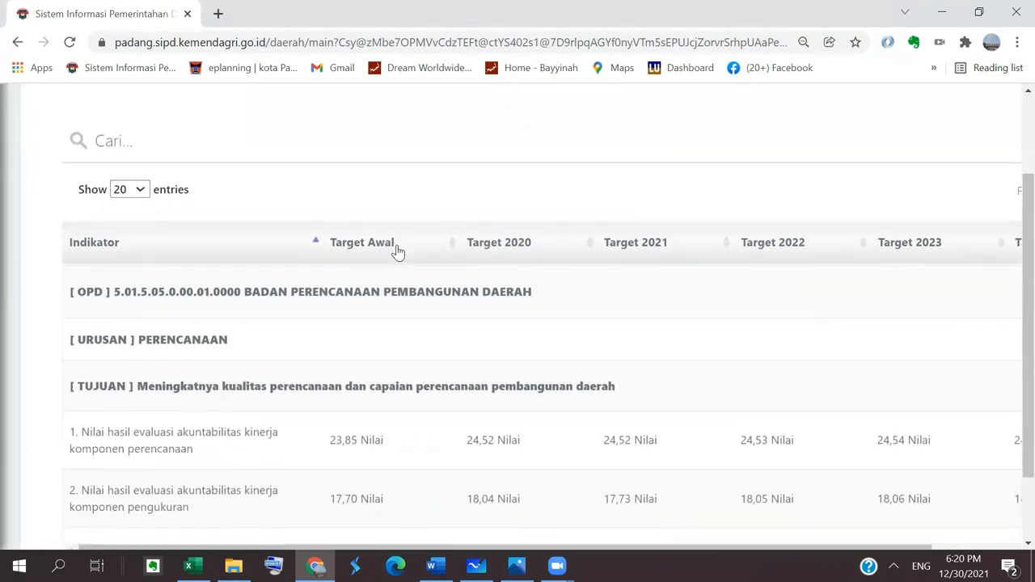
{"action": "scroll", "coordinate": [398, 250], "scroll_direction": "down", "scroll_amount": 2}
{"action": "scroll", "coordinate": [397, 250], "scroll_direction": "up", "scroll_amount": 5}
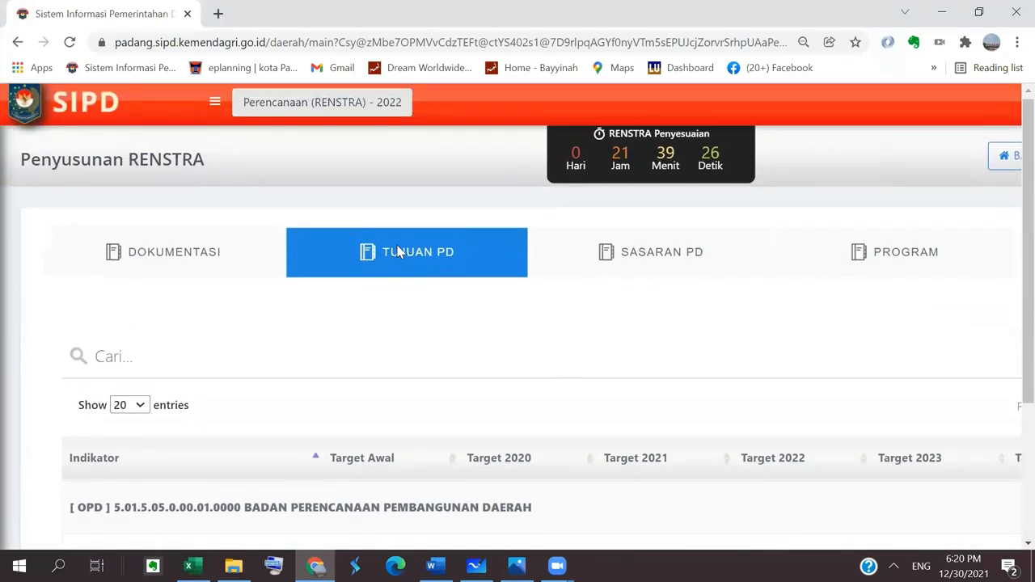
Examine the Tujuan PD entries and their yearly targets under the Perencanaan and Penelitian dan Pengembangan urusan
{"action": "scroll", "coordinate": [398, 252], "scroll_direction": "down", "scroll_amount": 1}
{"action": "scroll", "coordinate": [397, 244], "scroll_direction": "down", "scroll_amount": 2}
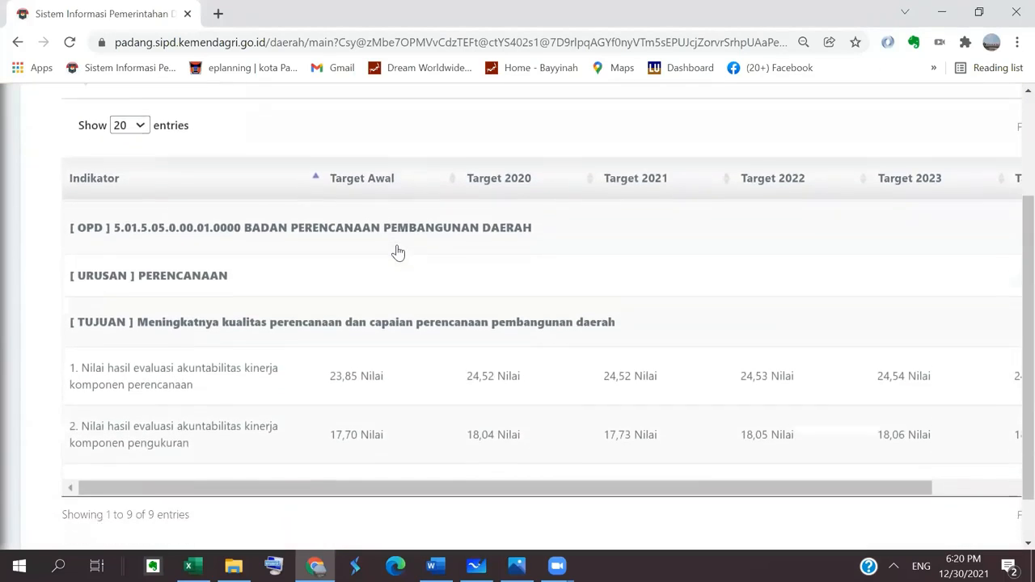
{"action": "scroll", "coordinate": [226, 330], "scroll_direction": "down", "scroll_amount": 3}
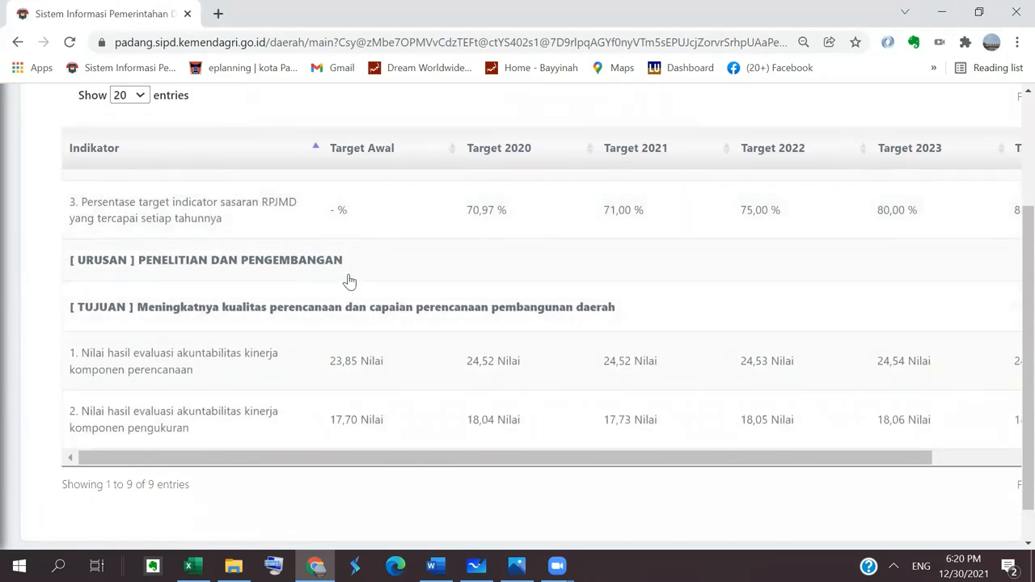
{"action": "scroll", "coordinate": [349, 281], "scroll_direction": "down", "scroll_amount": 1}
{"action": "scroll", "coordinate": [350, 281], "scroll_direction": "up", "scroll_amount": 1}
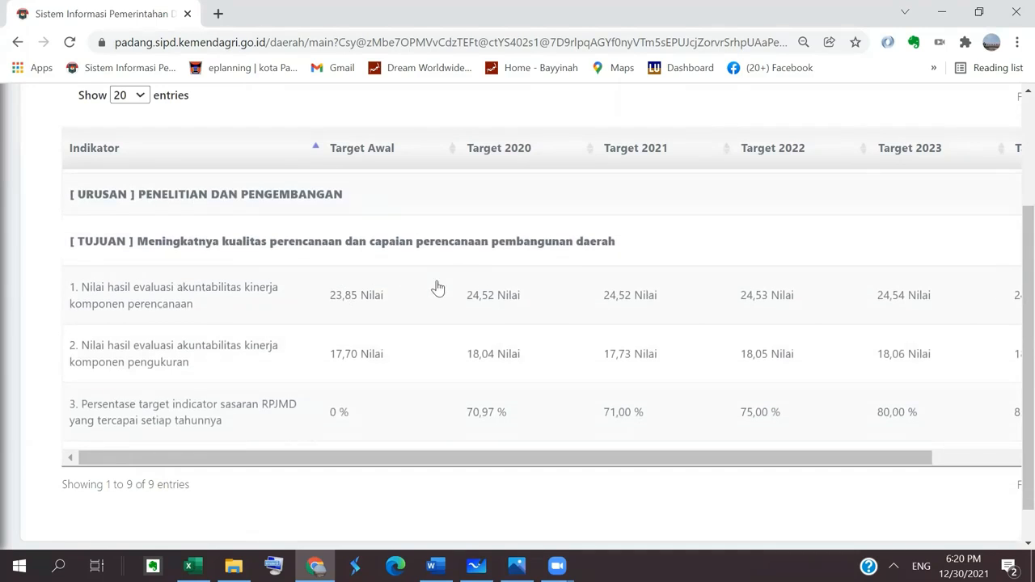
{"action": "scroll", "coordinate": [437, 288], "scroll_direction": "right", "scroll_amount": 5}
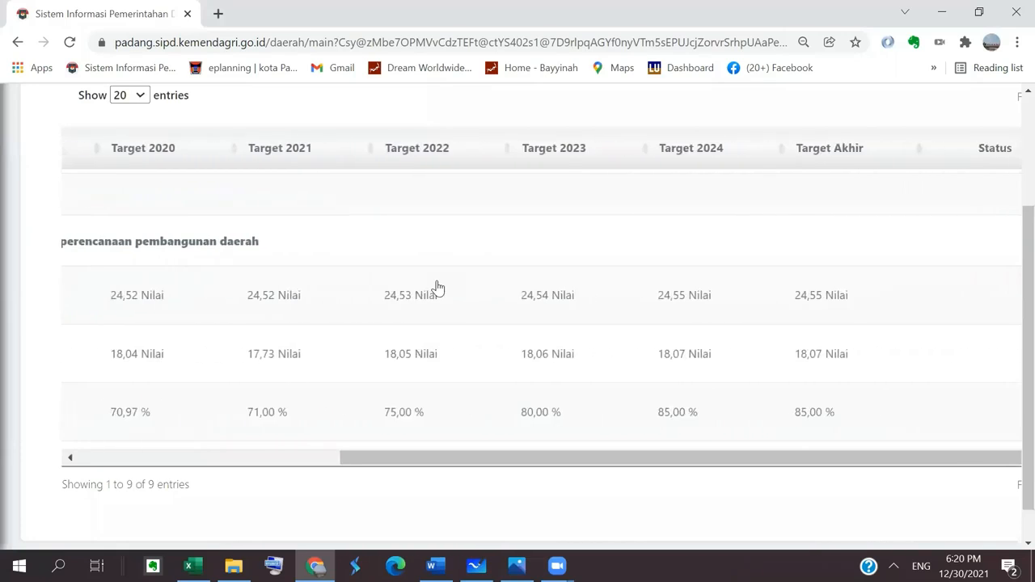
{"action": "scroll", "coordinate": [436, 288], "scroll_direction": "left", "scroll_amount": 5}
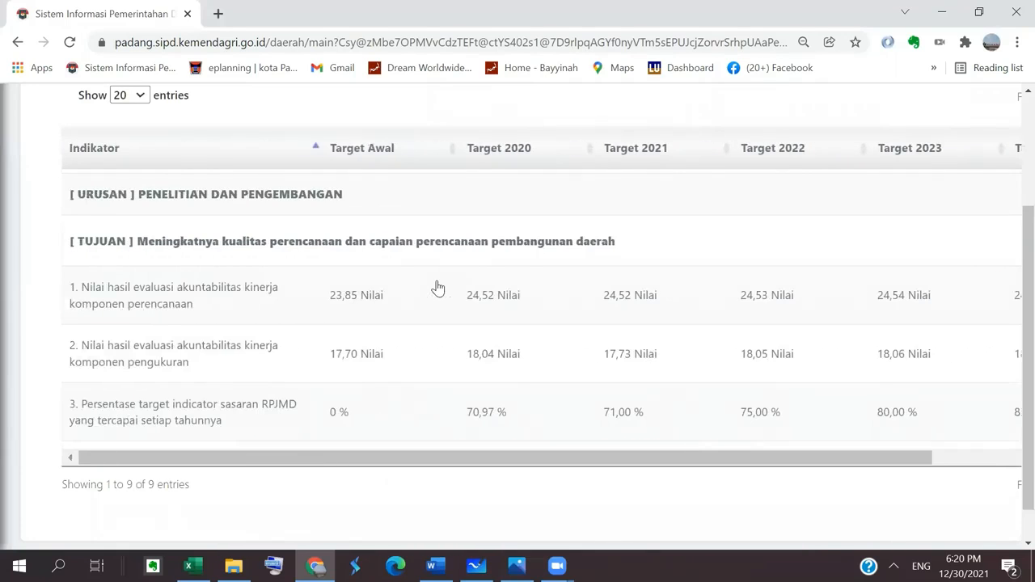
Switch to Microsoft Whiteboard and handwrite "Program Penunjang" with the blue pen below the diagram
{"action": "key", "text": "alt+Tab"}
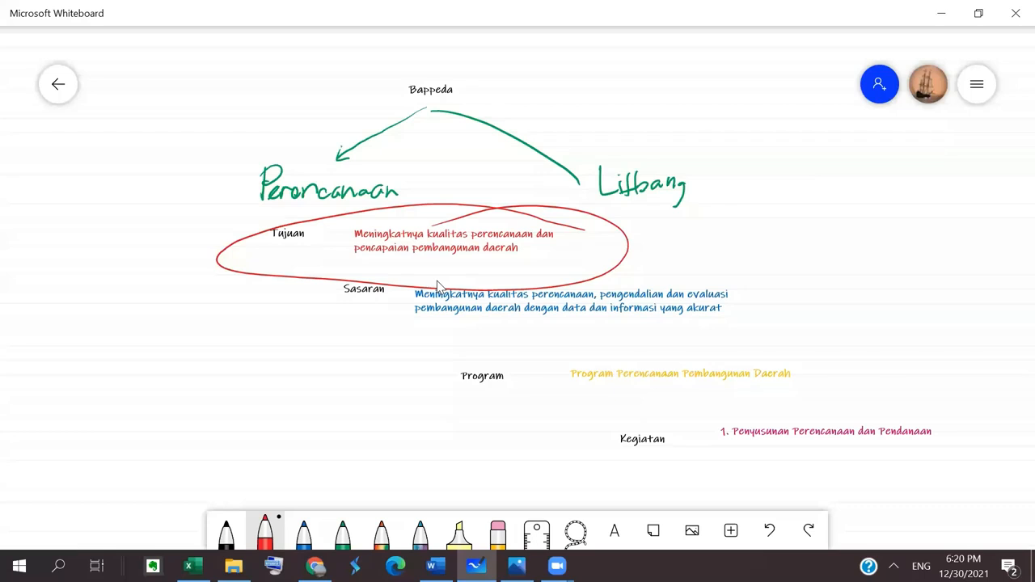
{"action": "left_click", "coordinate": [303, 530]}
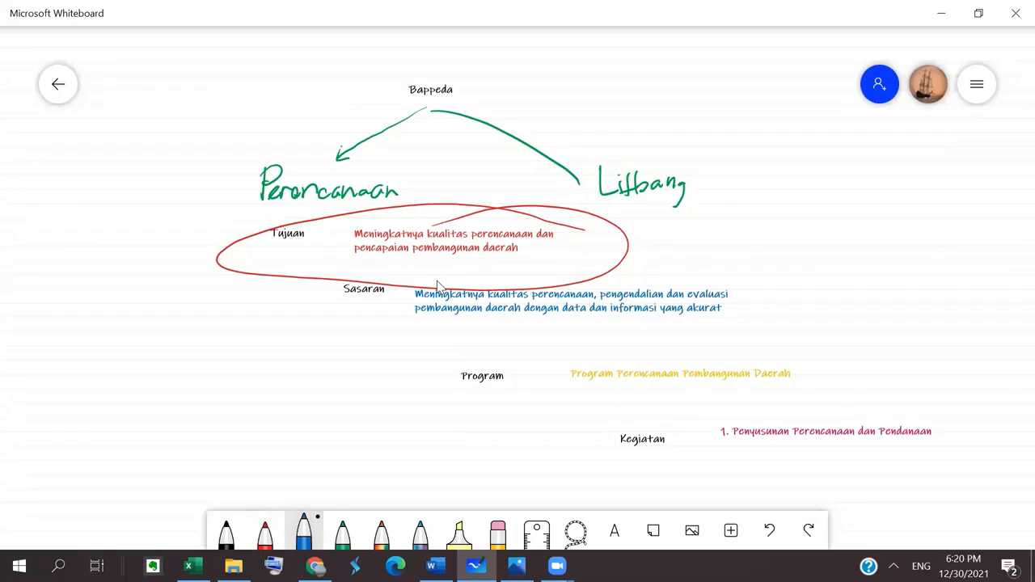
{"action": "mouse_move", "coordinate": [338, 466]}
{"action": "left_mouse_down"}
{"action": "mouse_move", "coordinate": [340, 496]}
{"action": "mouse_move", "coordinate": [338, 484]}
{"action": "mouse_move", "coordinate": [351, 497]}
{"action": "mouse_move", "coordinate": [367, 486]}
{"action": "left_mouse_up"}
{"action": "mouse_move", "coordinate": [384, 485]}
{"action": "left_mouse_down"}
{"action": "mouse_move", "coordinate": [381, 506]}
{"action": "mouse_move", "coordinate": [404, 485]}
{"action": "mouse_move", "coordinate": [442, 491]}
{"action": "left_mouse_up"}
{"action": "mouse_move", "coordinate": [441, 471]}
{"action": "left_mouse_down"}
{"action": "mouse_move", "coordinate": [458, 487]}
{"action": "mouse_move", "coordinate": [511, 480]}
{"action": "mouse_move", "coordinate": [502, 492]}
{"action": "left_mouse_up"}
{"action": "mouse_move", "coordinate": [512, 477]}
{"action": "left_mouse_down"}
{"action": "mouse_move", "coordinate": [530, 479]}
{"action": "mouse_move", "coordinate": [536, 495]}
{"action": "left_mouse_up"}
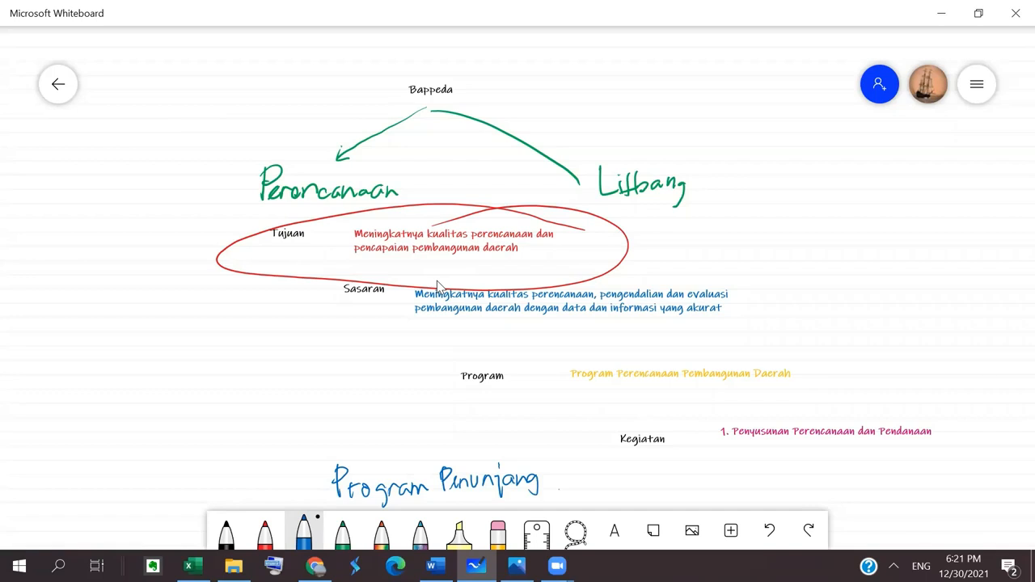
Handwrite "Non Urusan" beside Tujuan and draw blue arrows from the circled goal to Non Urusan, Perencanaan and Litbang
{"action": "mouse_move", "coordinate": [37, 223]}
{"action": "left_mouse_down"}
{"action": "mouse_move", "coordinate": [37, 253]}
{"action": "mouse_move", "coordinate": [52, 225]}
{"action": "mouse_move", "coordinate": [75, 250]}
{"action": "mouse_move", "coordinate": [100, 243]}
{"action": "mouse_move", "coordinate": [101, 251]}
{"action": "mouse_move", "coordinate": [110, 235]}
{"action": "mouse_move", "coordinate": [159, 234]}
{"action": "left_mouse_up"}
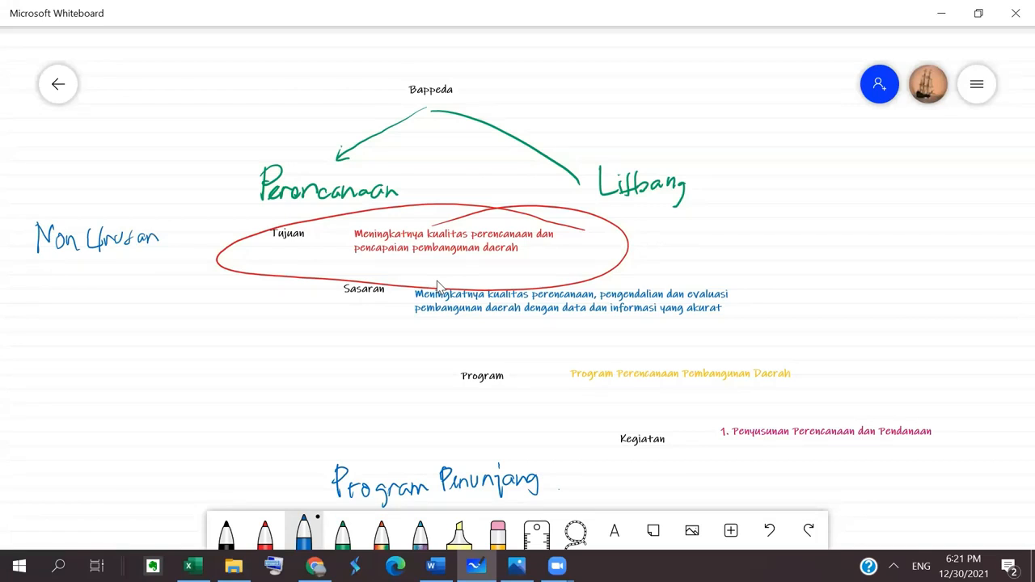
{"action": "mouse_move", "coordinate": [318, 252]}
{"action": "left_mouse_down"}
{"action": "mouse_move", "coordinate": [141, 260]}
{"action": "mouse_move", "coordinate": [151, 276]}
{"action": "mouse_move", "coordinate": [167, 252]}
{"action": "left_mouse_up"}
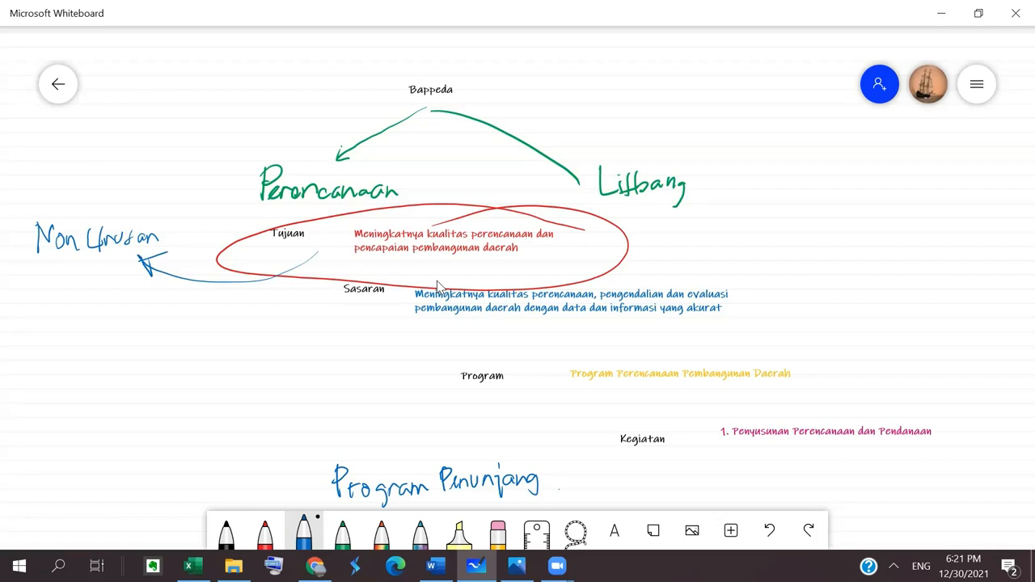
{"action": "mouse_move", "coordinate": [312, 255]}
{"action": "left_mouse_down"}
{"action": "mouse_move", "coordinate": [403, 182]}
{"action": "mouse_move", "coordinate": [408, 197]}
{"action": "left_mouse_up"}
{"action": "mouse_move", "coordinate": [590, 272]}
{"action": "left_mouse_down"}
{"action": "mouse_move", "coordinate": [672, 220]}
{"action": "mouse_move", "coordinate": [677, 234]}
{"action": "left_mouse_up"}
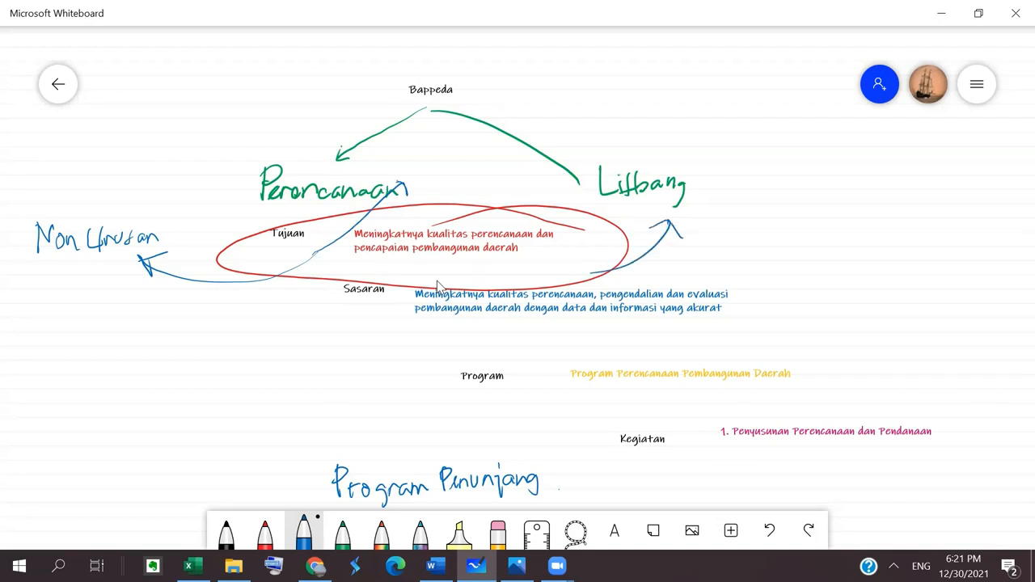
Switch to the SIPD page in Chrome and look over the NON URUSAN entry in the Tujuan PD table
{"action": "key", "text": "alt+Tab"}
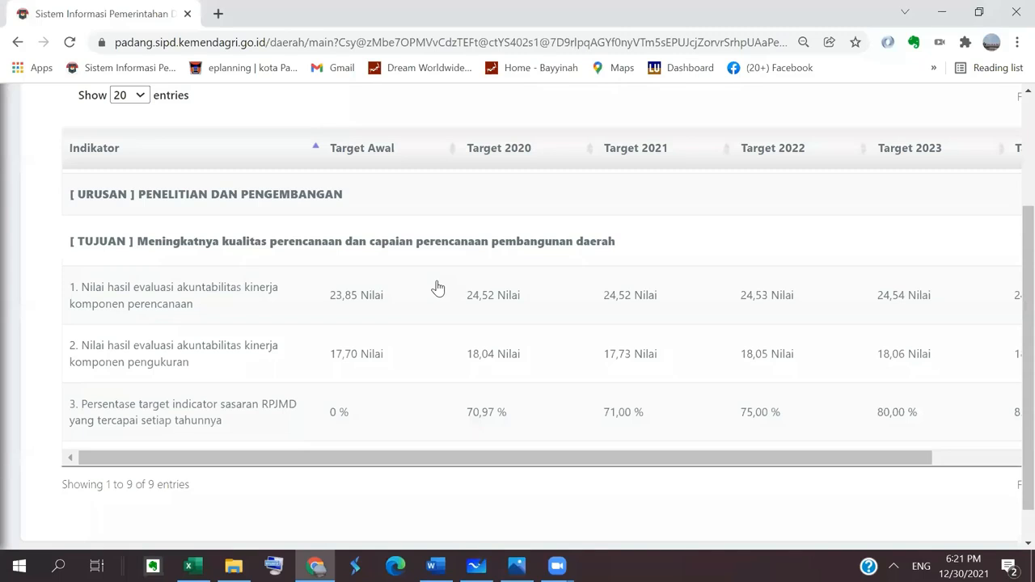
{"action": "scroll", "coordinate": [437, 287], "scroll_direction": "down", "scroll_amount": 1}
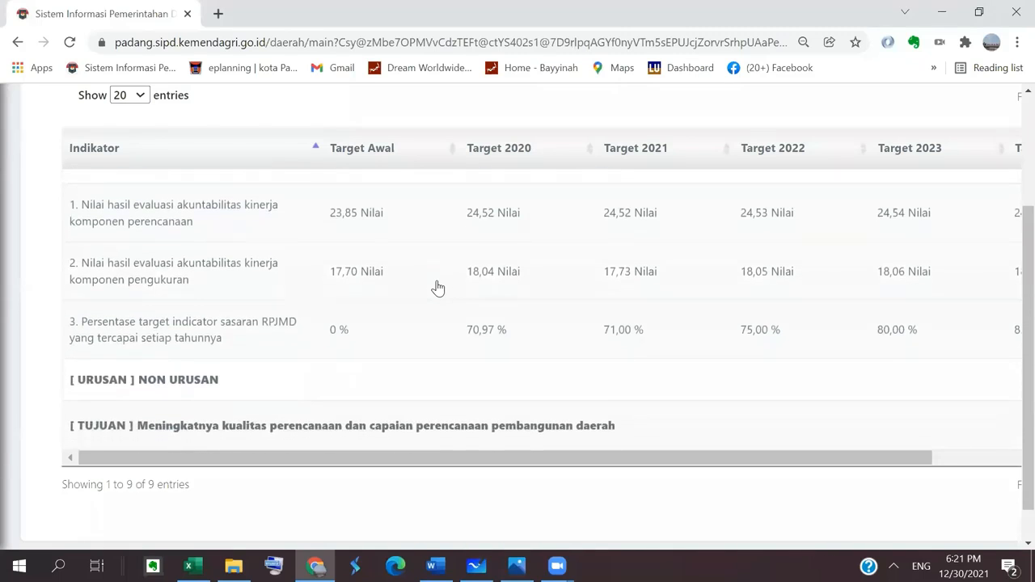
{"action": "scroll", "coordinate": [437, 286], "scroll_direction": "right", "scroll_amount": 5}
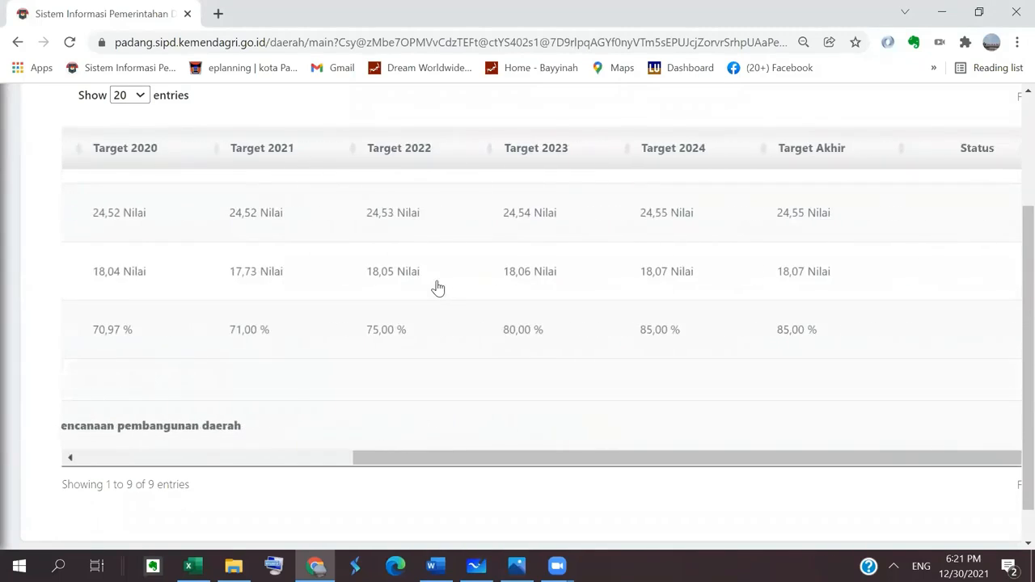
{"action": "scroll", "coordinate": [437, 287], "scroll_direction": "right", "scroll_amount": 3}
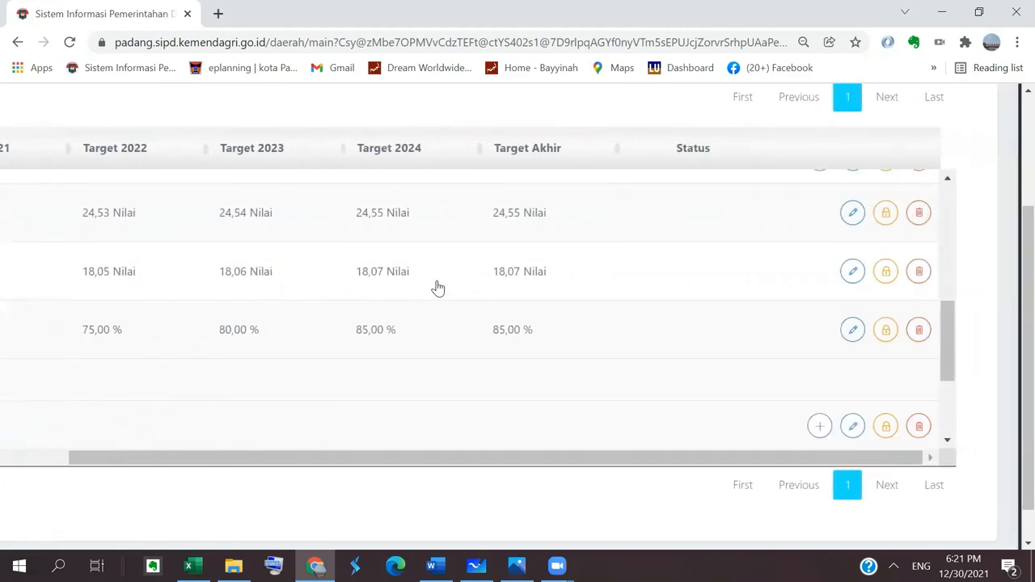
Open the form for adding a Tujuan PD, set Bidang Urusan to NON URUSAN and view the Sasaran RPJMD options
{"action": "scroll", "coordinate": [438, 289], "scroll_direction": "up", "scroll_amount": 5}
{"action": "left_click", "coordinate": [887, 198]}
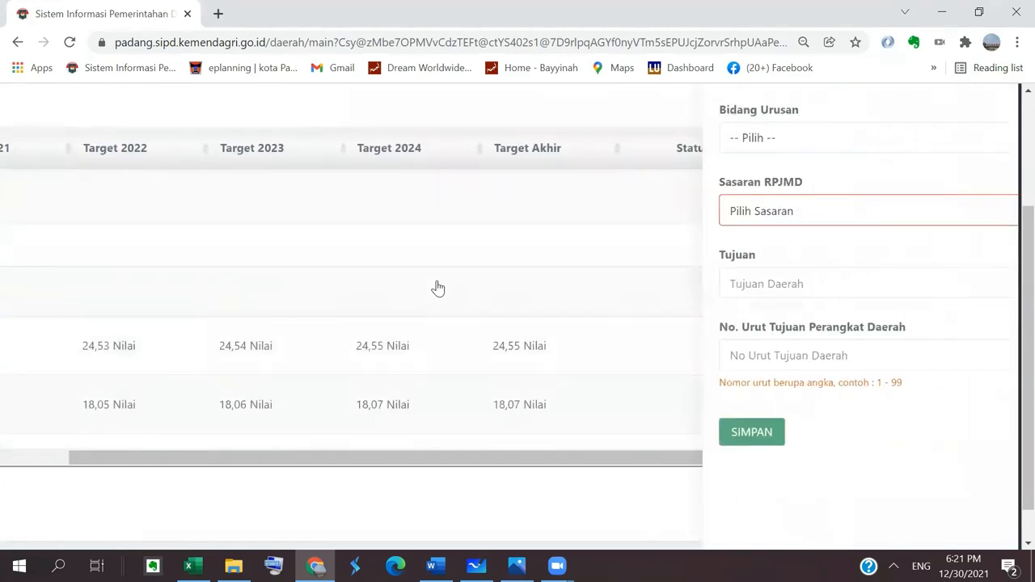
{"action": "scroll", "coordinate": [437, 289], "scroll_direction": "up", "scroll_amount": 1}
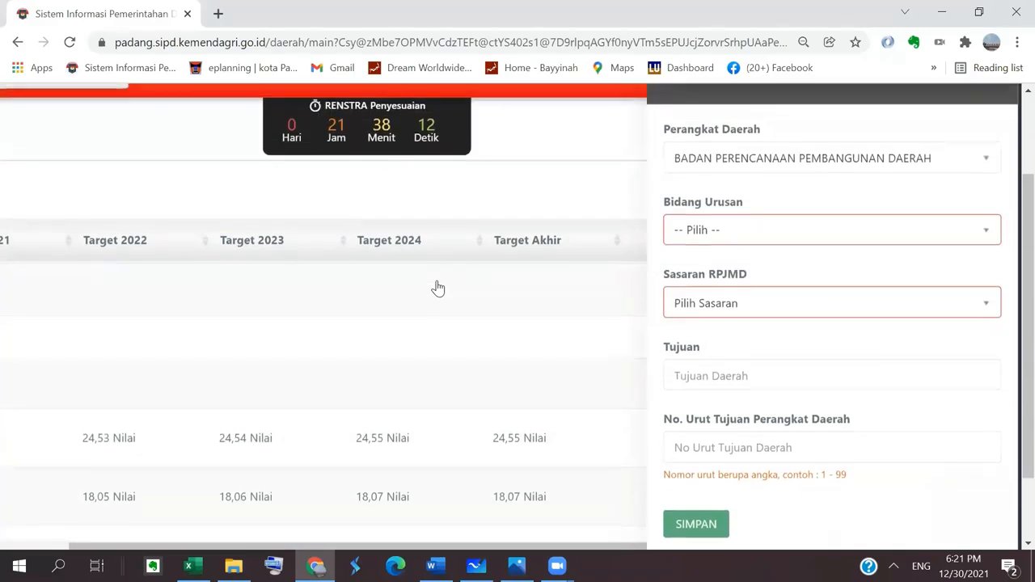
{"action": "left_click", "coordinate": [832, 231]}
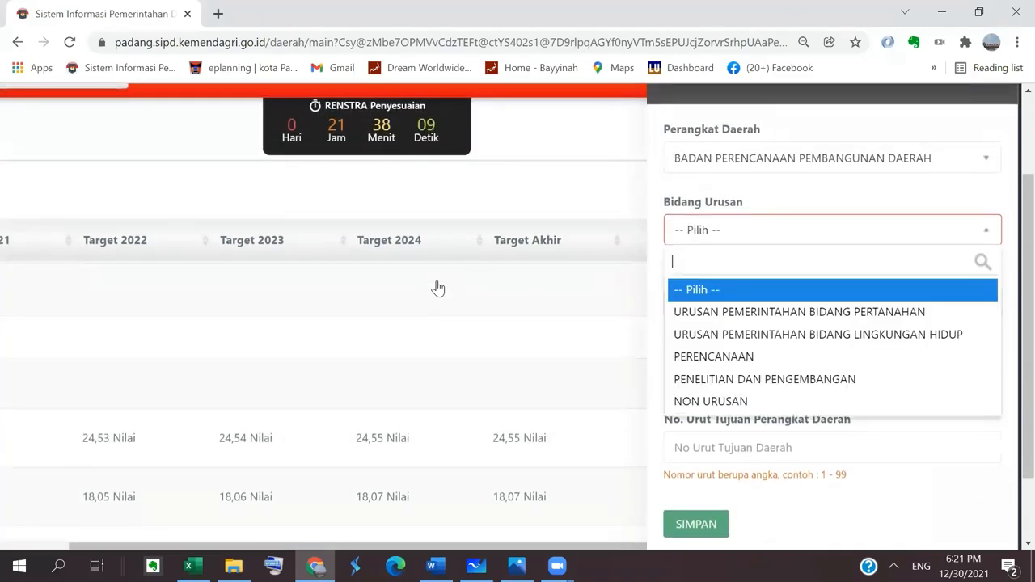
{"action": "left_click", "coordinate": [711, 401]}
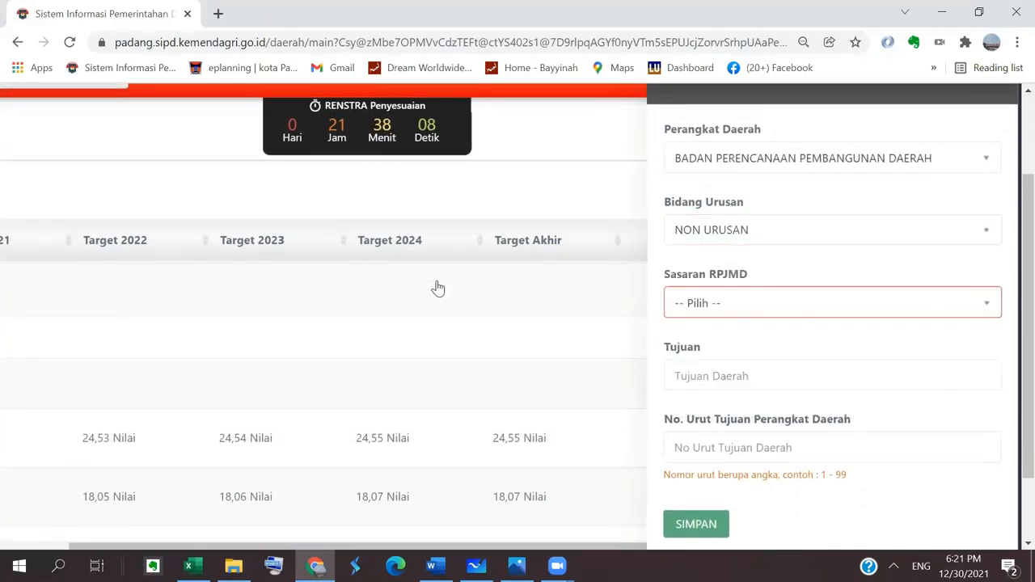
{"action": "left_click", "coordinate": [832, 303]}
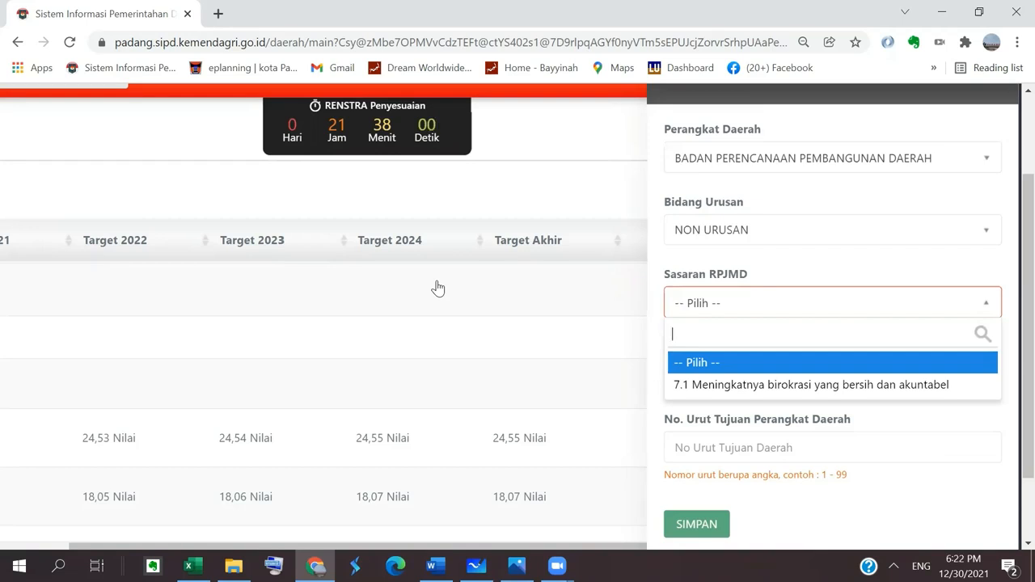
{"action": "left_click", "coordinate": [437, 288]}
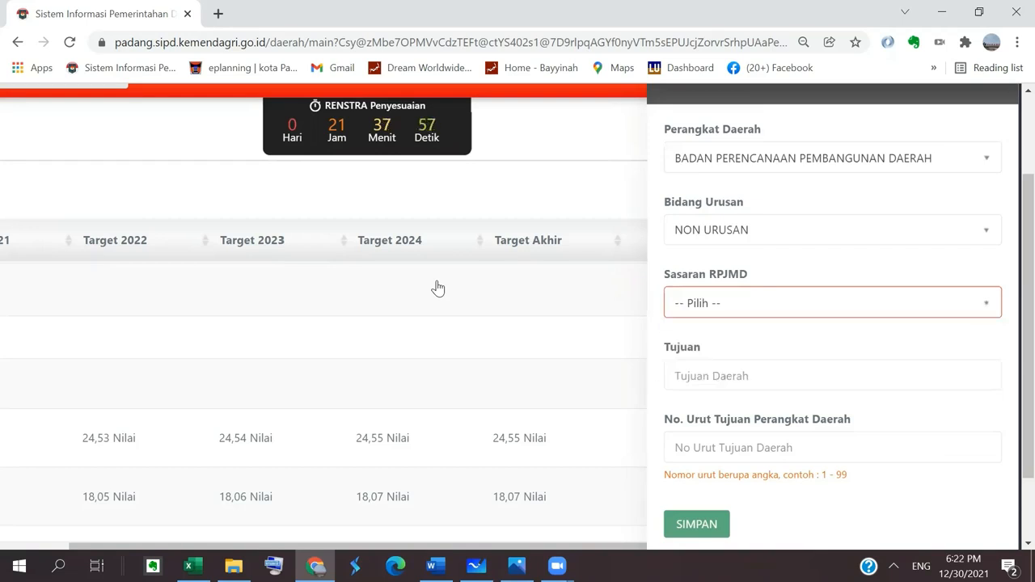
Fill in Tujuan with the saved suggestion "Meningkatnya kualitas perencanaan dan capaian perencanaan...", then close the form without saving
{"action": "key", "text": "Tab"}
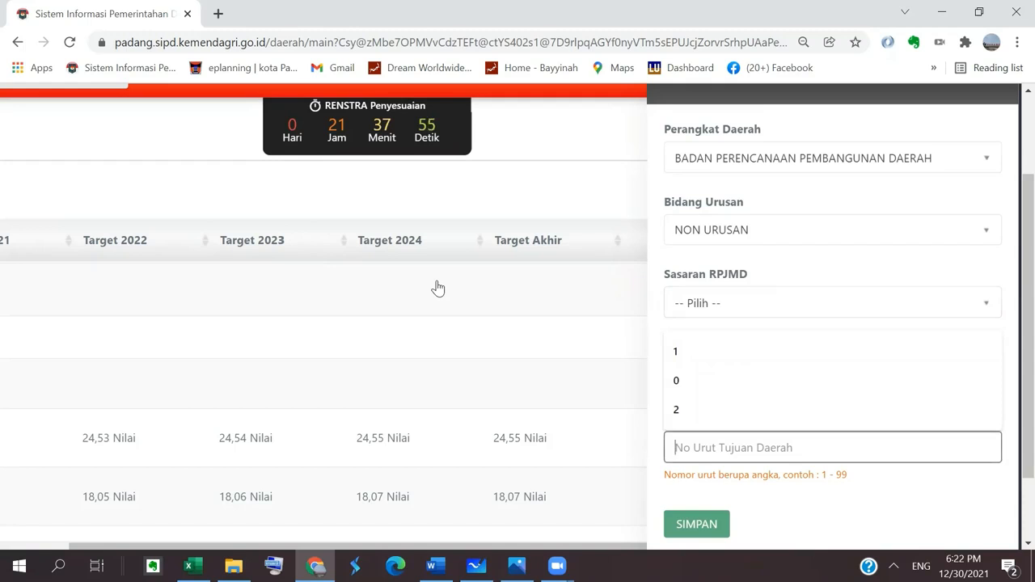
{"action": "left_click", "coordinate": [437, 288]}
{"action": "key", "text": "shift+Tab"}
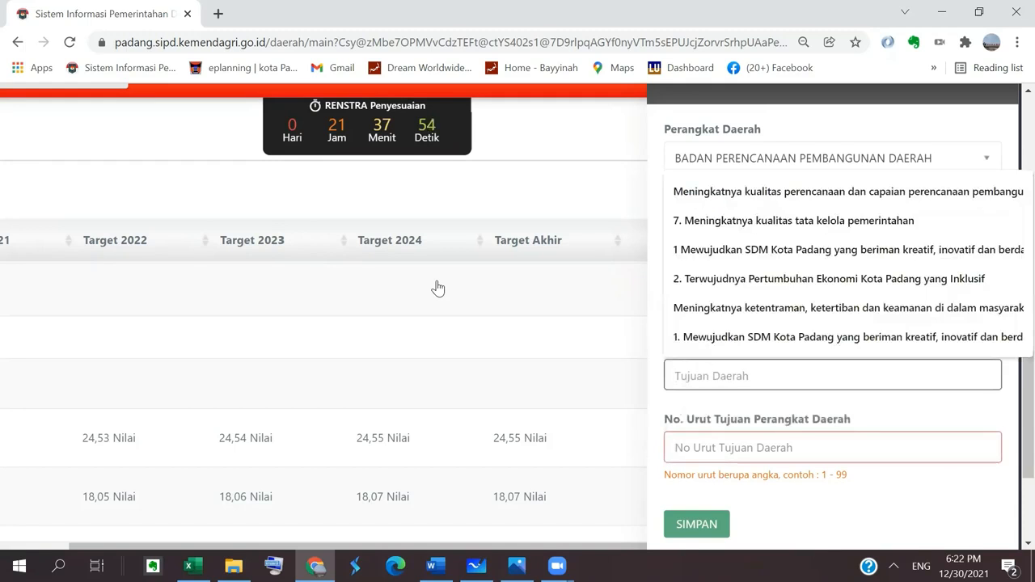
{"action": "key", "text": "Down"}
{"action": "key", "text": "Return"}
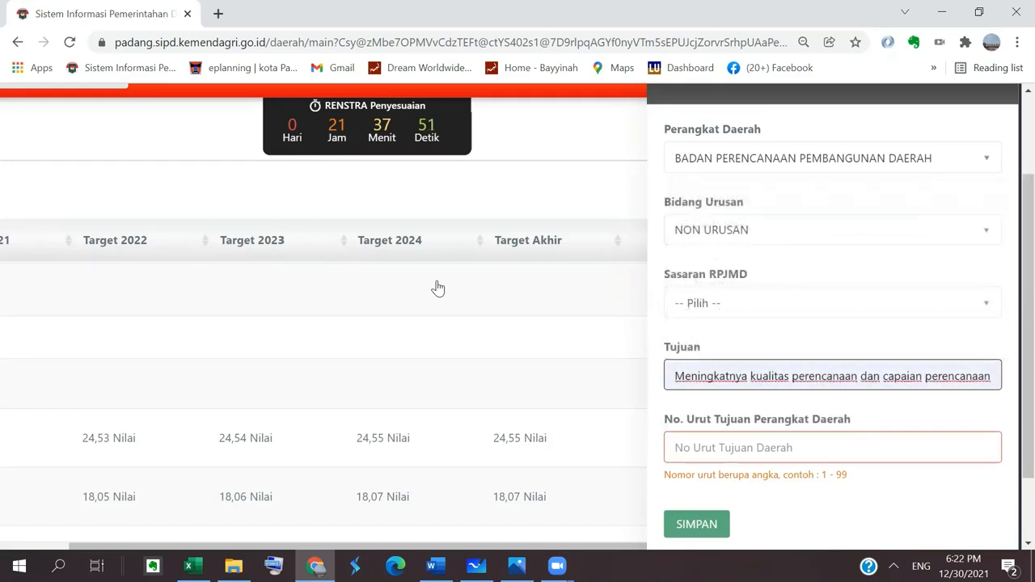
{"action": "key", "text": "Tab"}
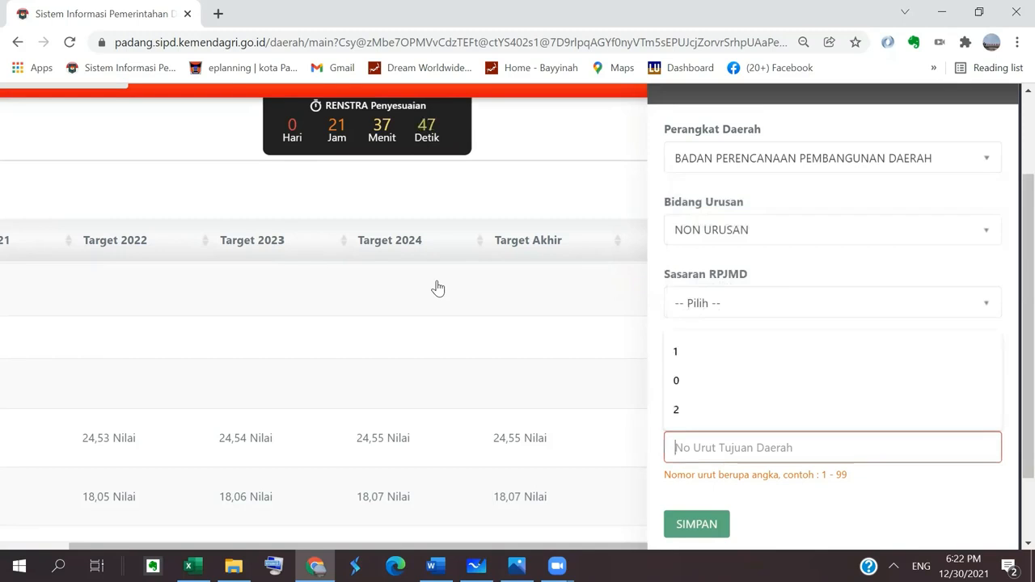
{"action": "scroll", "coordinate": [436, 288], "scroll_direction": "up", "scroll_amount": 1}
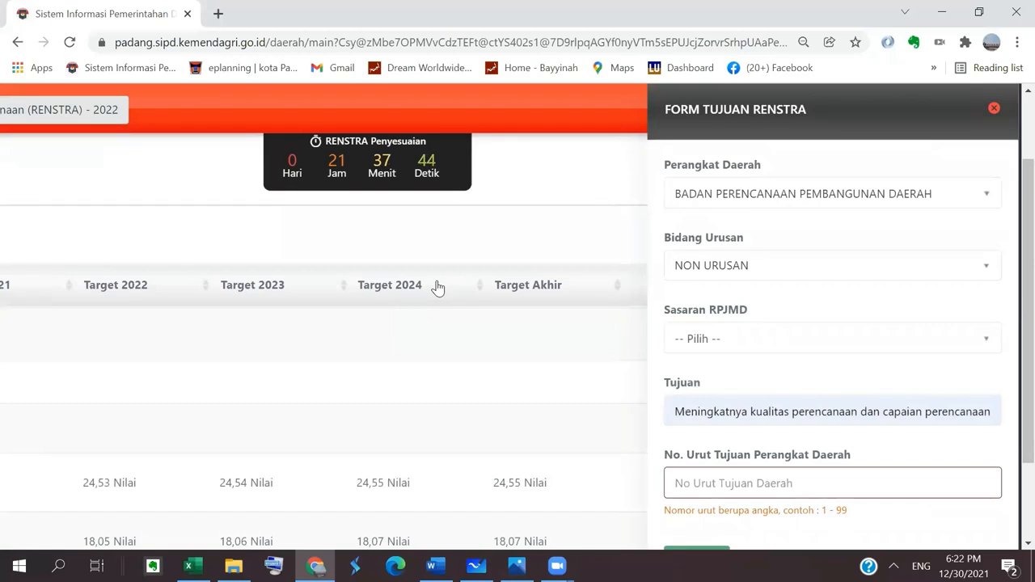
{"action": "key", "text": "ctrl+2"}
{"action": "left_click", "coordinate": [993, 107]}
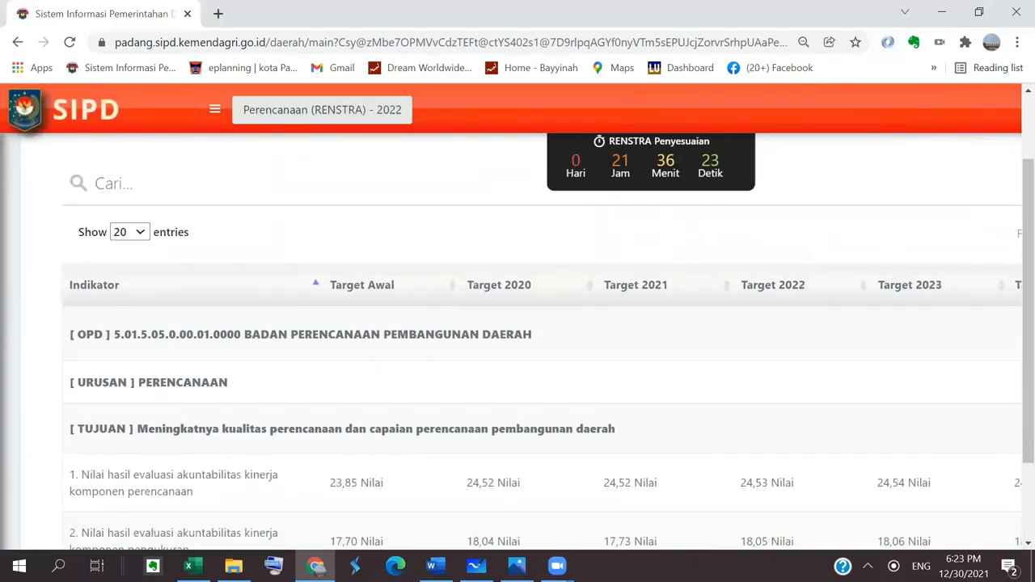
Review the Tujuan PD goal and indicators repeated under Perencanaan, Penelitian dan Pengembangan and NON URUSAN
{"action": "scroll", "coordinate": [542, 428], "scroll_direction": "down", "scroll_amount": 1}
{"action": "scroll", "coordinate": [542, 428], "scroll_direction": "up", "scroll_amount": 1}
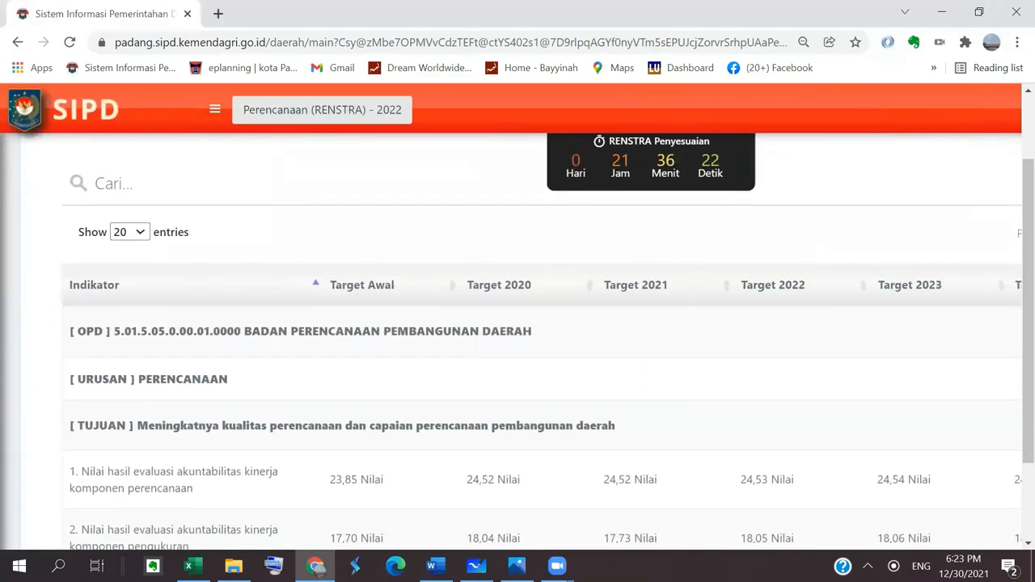
{"action": "scroll", "coordinate": [517, 316], "scroll_direction": "down", "scroll_amount": 3}
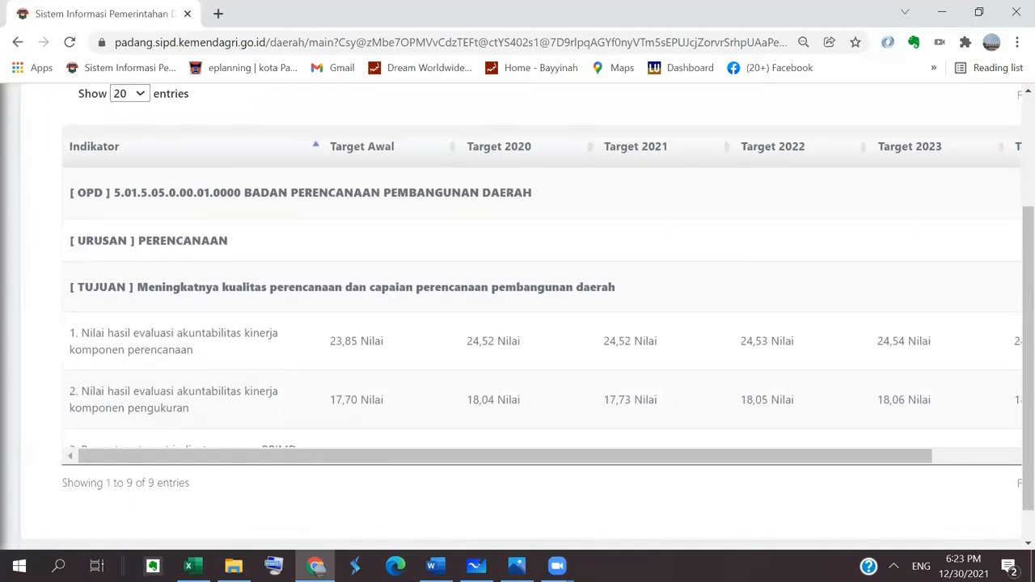
{"action": "scroll", "coordinate": [542, 307], "scroll_direction": "down", "scroll_amount": 3}
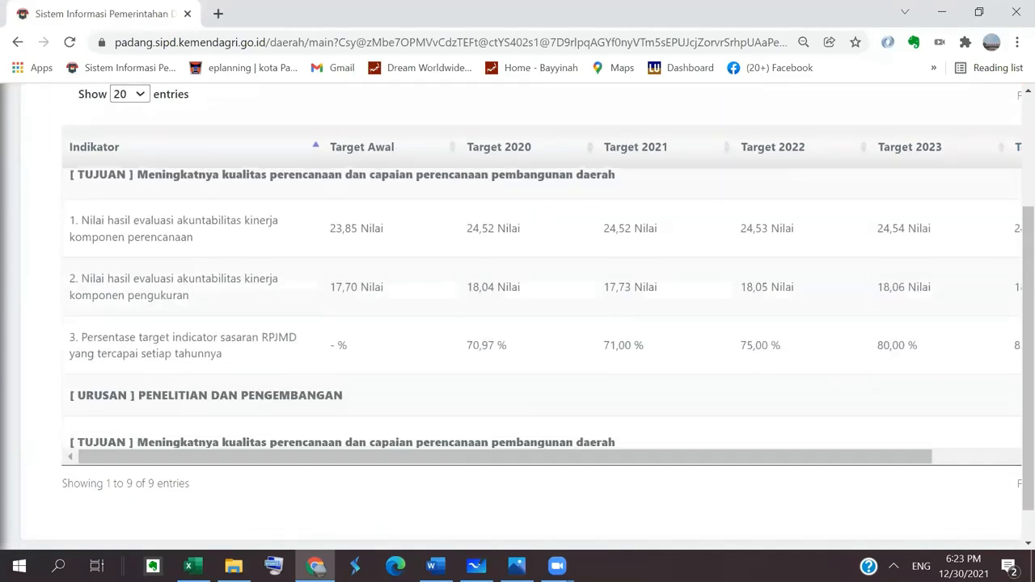
{"action": "scroll", "coordinate": [542, 308], "scroll_direction": "down", "scroll_amount": 7}
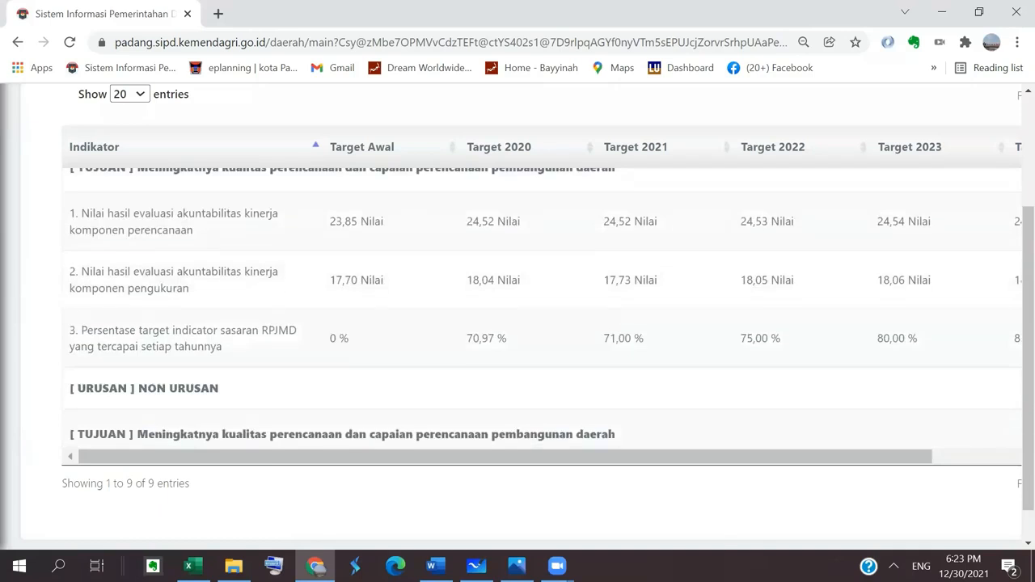
{"action": "scroll", "coordinate": [542, 307], "scroll_direction": "down", "scroll_amount": 5}
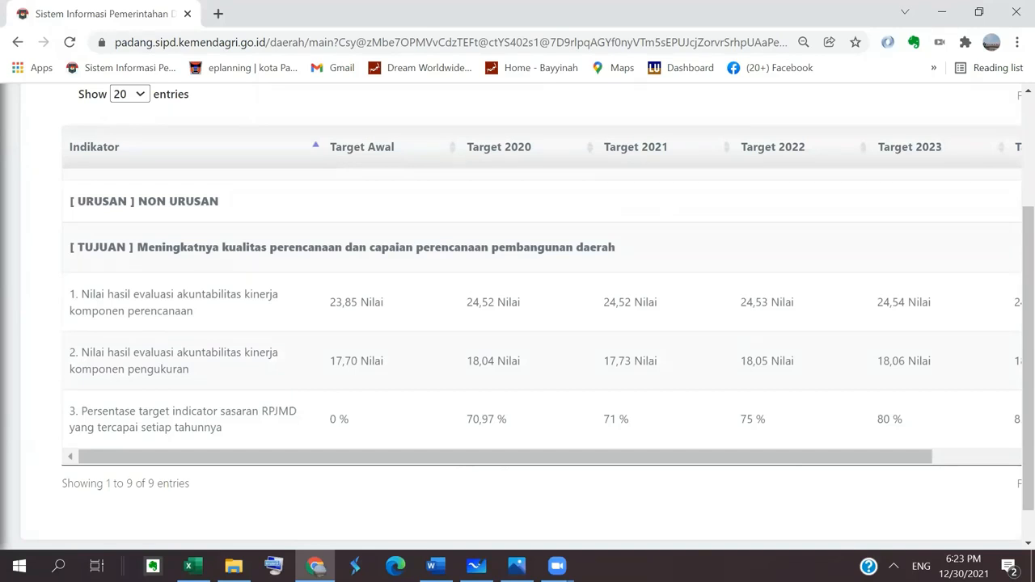
{"action": "scroll", "coordinate": [541, 307], "scroll_direction": "right", "scroll_amount": 1}
Open the Program section of Penyusunan RENSTRA
{"action": "scroll", "coordinate": [542, 307], "scroll_direction": "up", "scroll_amount": 8}
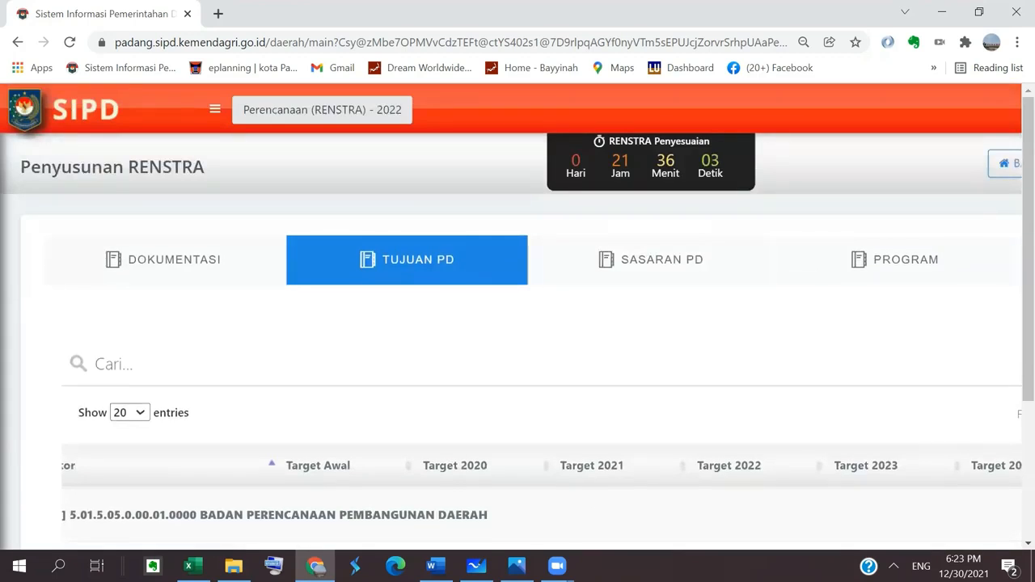
{"action": "left_click", "coordinate": [894, 260]}
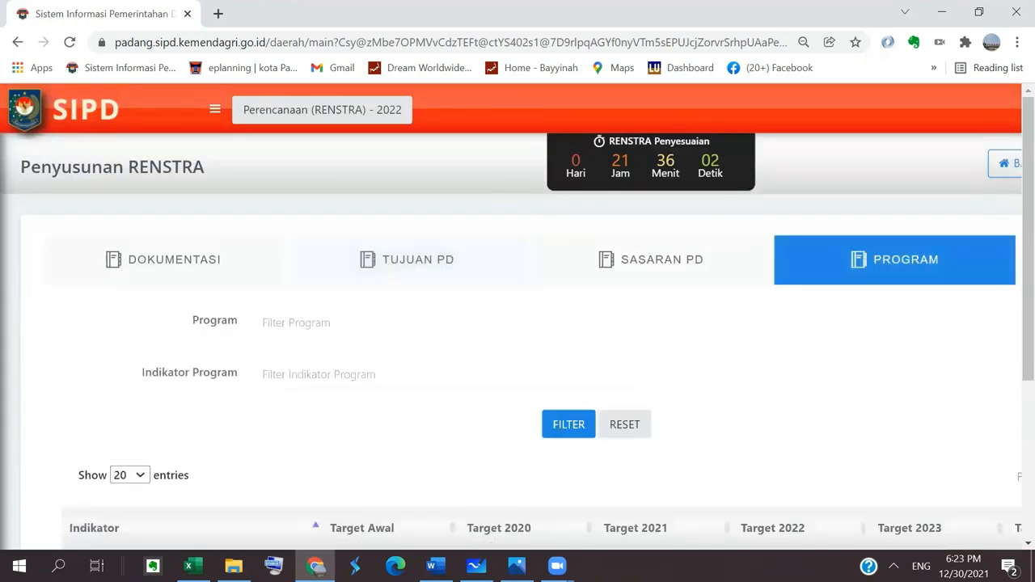
{"action": "scroll", "coordinate": [511, 323], "scroll_direction": "right", "scroll_amount": 3}
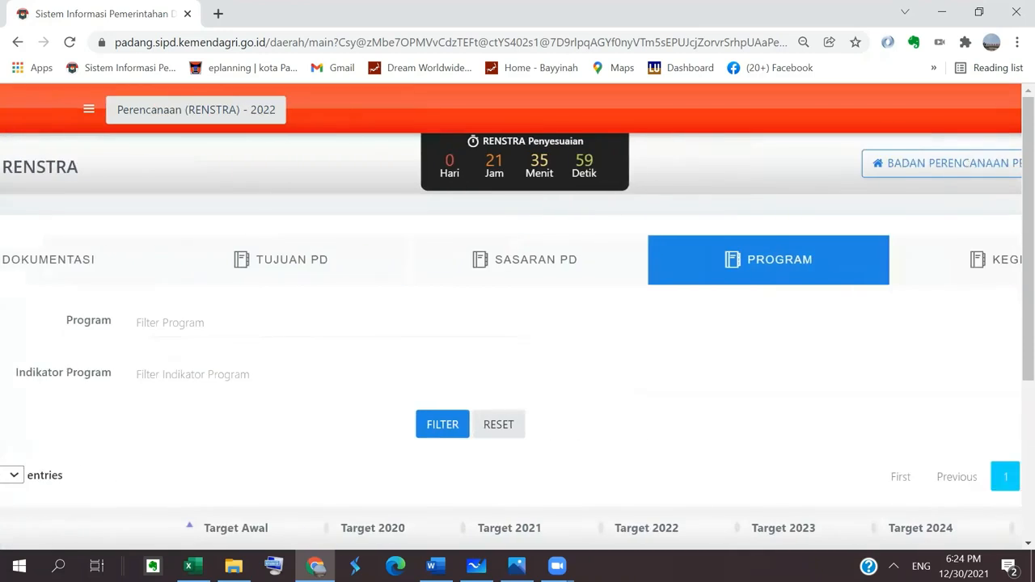
Examine the Tujuan, Sasaran and supporting program listed under NON URUSAN in the Program table
{"action": "scroll", "coordinate": [511, 323], "scroll_direction": "down", "scroll_amount": 3}
{"action": "scroll", "coordinate": [510, 323], "scroll_direction": "up", "scroll_amount": 1}
{"action": "scroll", "coordinate": [511, 323], "scroll_direction": "left", "scroll_amount": 2}
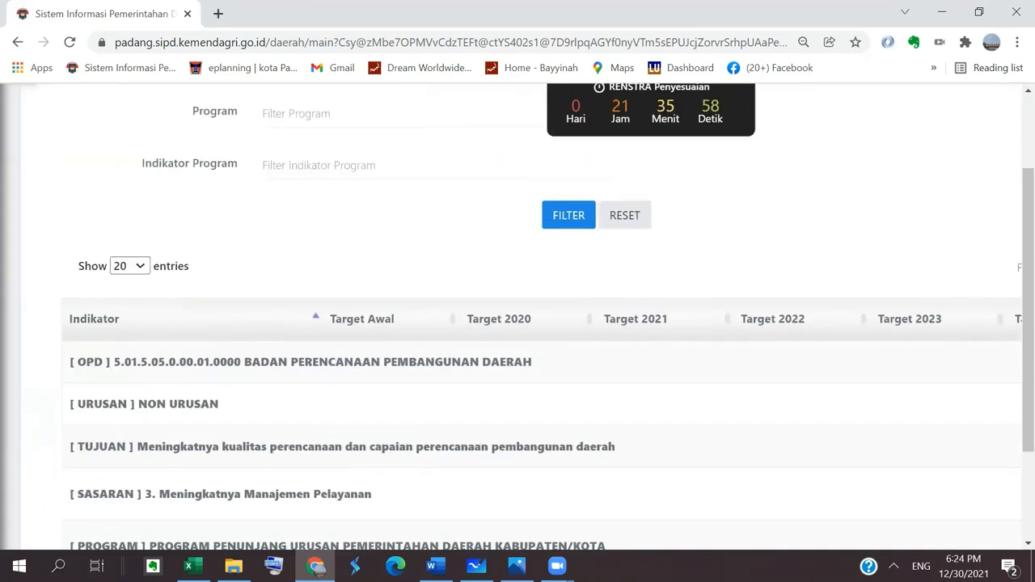
{"action": "scroll", "coordinate": [540, 445], "scroll_direction": "down", "scroll_amount": 1}
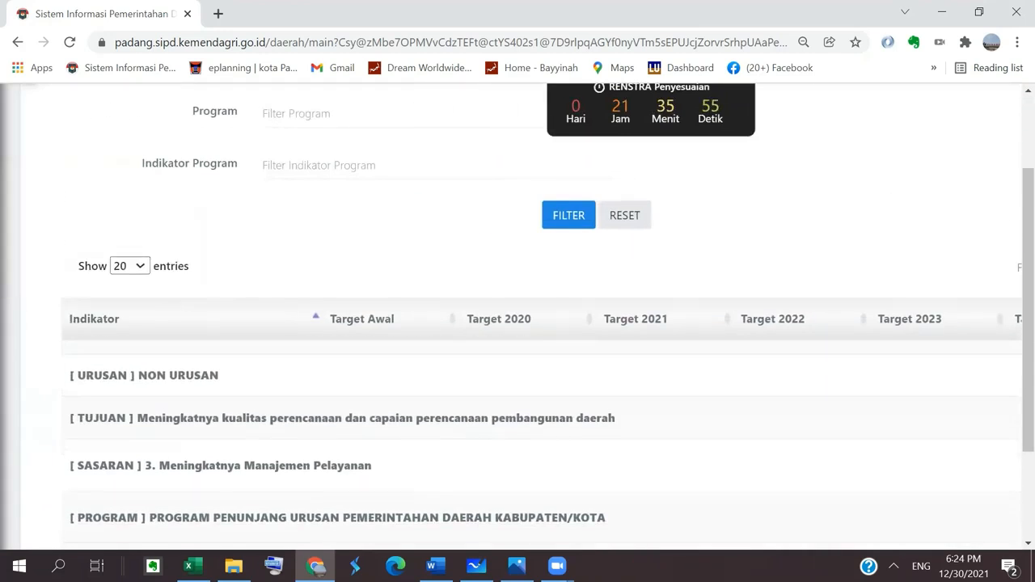
{"action": "scroll", "coordinate": [541, 443], "scroll_direction": "up", "scroll_amount": 1}
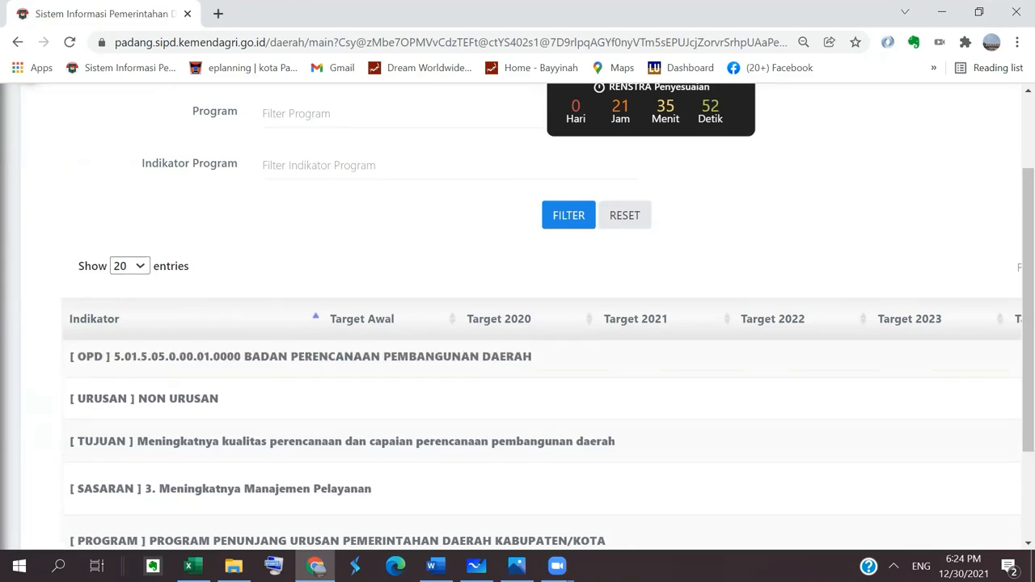
{"action": "scroll", "coordinate": [542, 443], "scroll_direction": "down", "scroll_amount": 1}
{"action": "scroll", "coordinate": [542, 443], "scroll_direction": "up", "scroll_amount": 1}
{"action": "scroll", "coordinate": [542, 443], "scroll_direction": "down", "scroll_amount": 3}
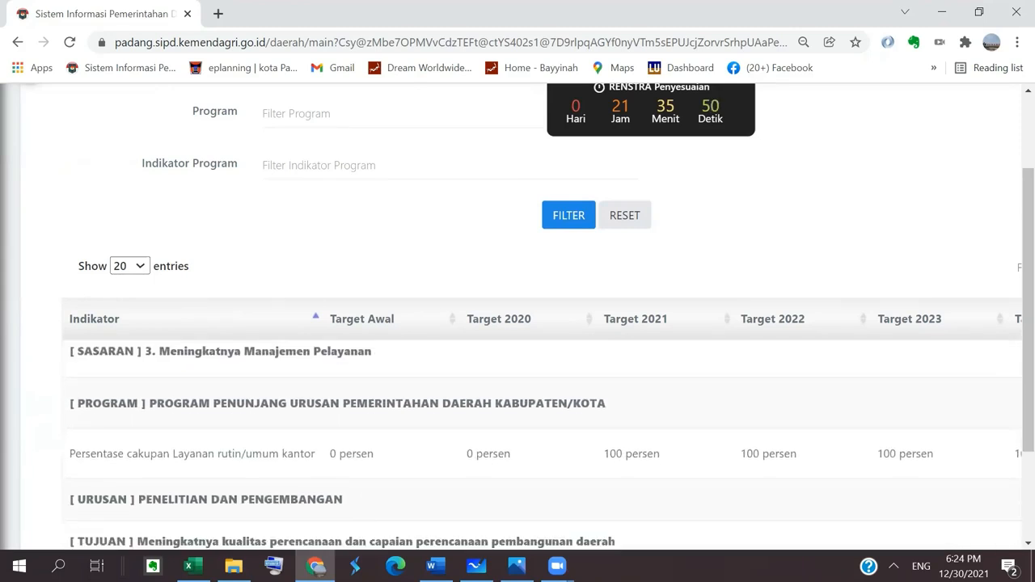
Examine the goals, sasaran and programs listed under PENELITIAN DAN PENGEMBANGAN and PERENCANAAN
{"action": "scroll", "coordinate": [541, 443], "scroll_direction": "down", "scroll_amount": 1}
{"action": "scroll", "coordinate": [542, 443], "scroll_direction": "down", "scroll_amount": 2}
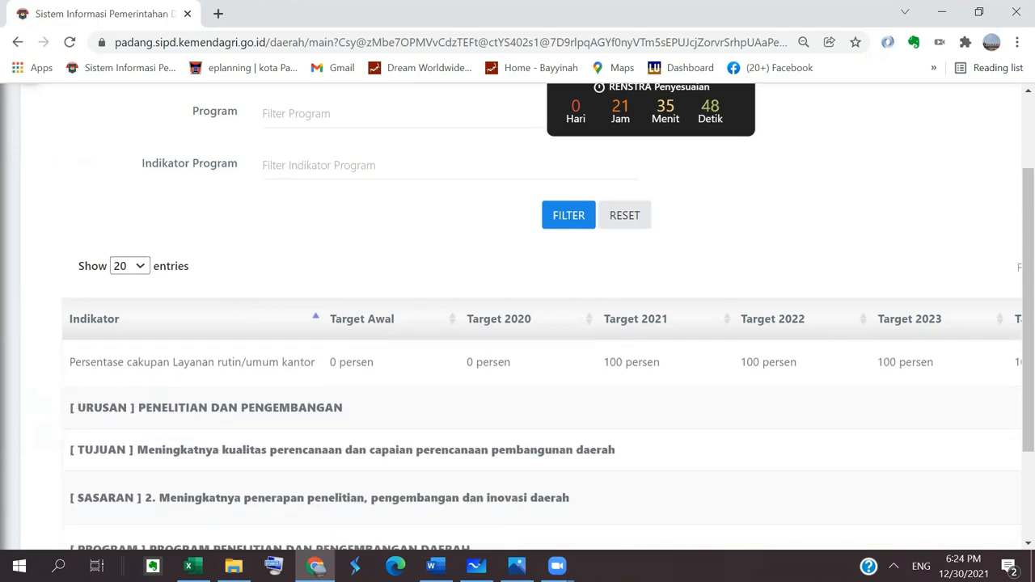
{"action": "scroll", "coordinate": [542, 443], "scroll_direction": "down", "scroll_amount": 1}
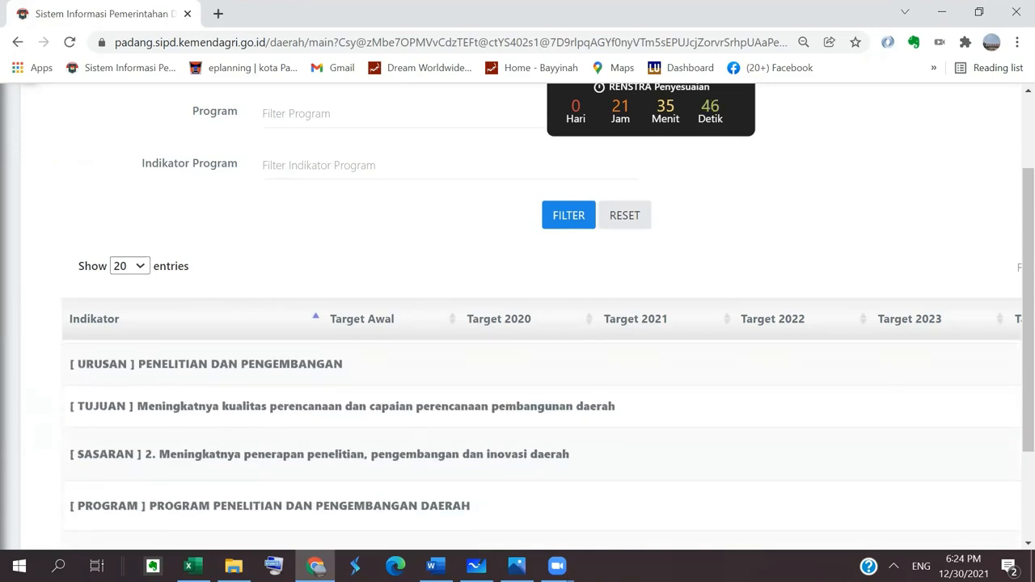
{"action": "scroll", "coordinate": [542, 443], "scroll_direction": "down", "scroll_amount": 1}
{"action": "scroll", "coordinate": [542, 443], "scroll_direction": "down", "scroll_amount": 1}
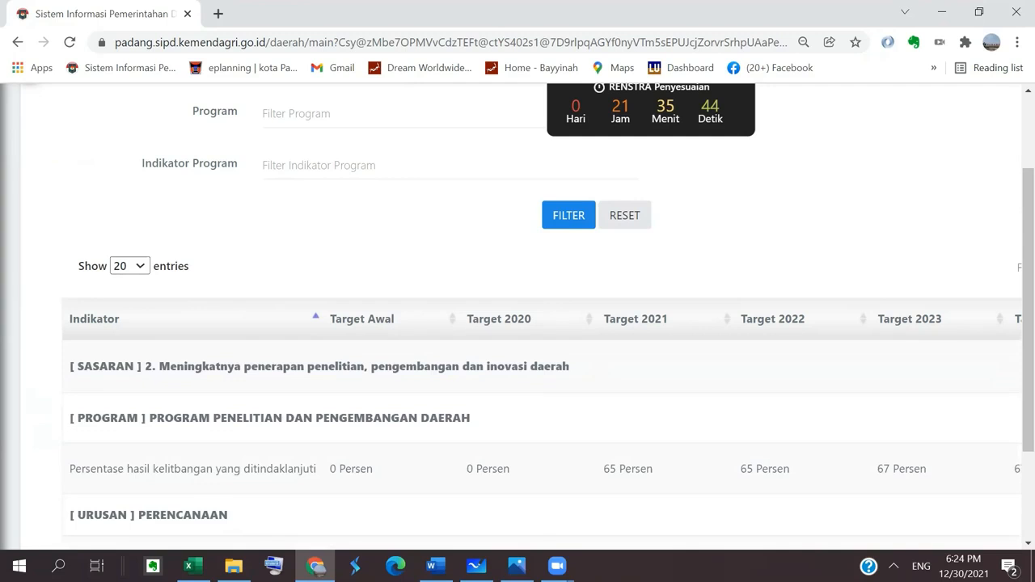
{"action": "scroll", "coordinate": [541, 443], "scroll_direction": "down", "scroll_amount": 1}
{"action": "scroll", "coordinate": [542, 443], "scroll_direction": "down", "scroll_amount": 2}
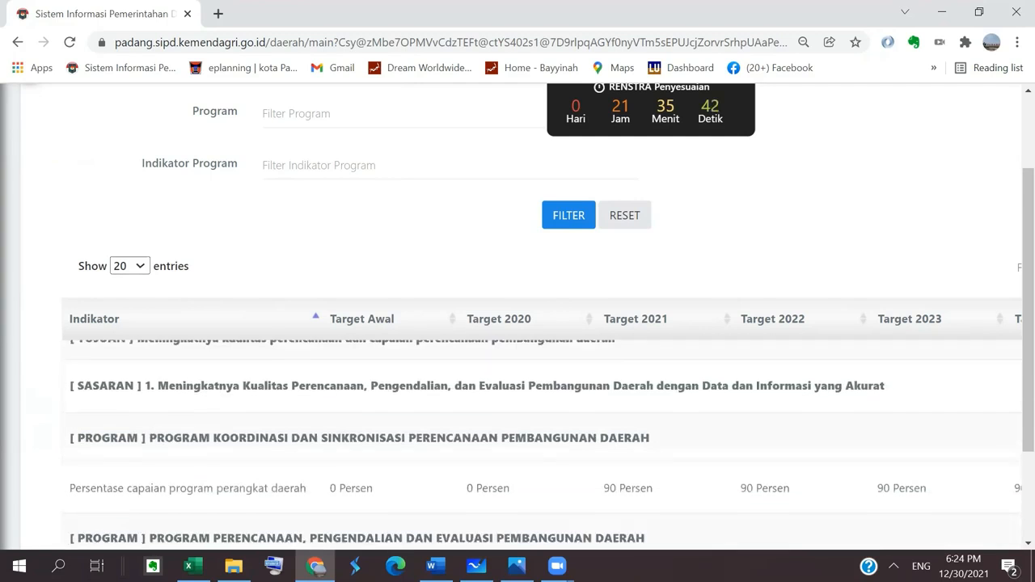
{"action": "scroll", "coordinate": [541, 443], "scroll_direction": "up", "scroll_amount": 2}
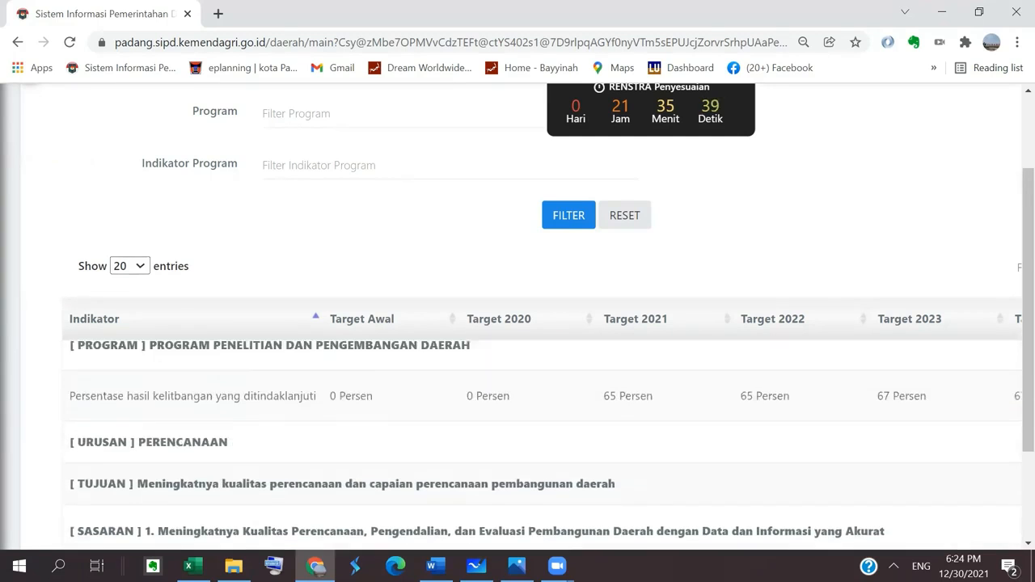
Review the yearly targets, pagu and editing options of PROGRAM PENUNJANG URUSAN PEMERINTAHAN DAERAH KABUPATEN/KOTA under Sasaran 3
{"action": "scroll", "coordinate": [542, 443], "scroll_direction": "up", "scroll_amount": 4}
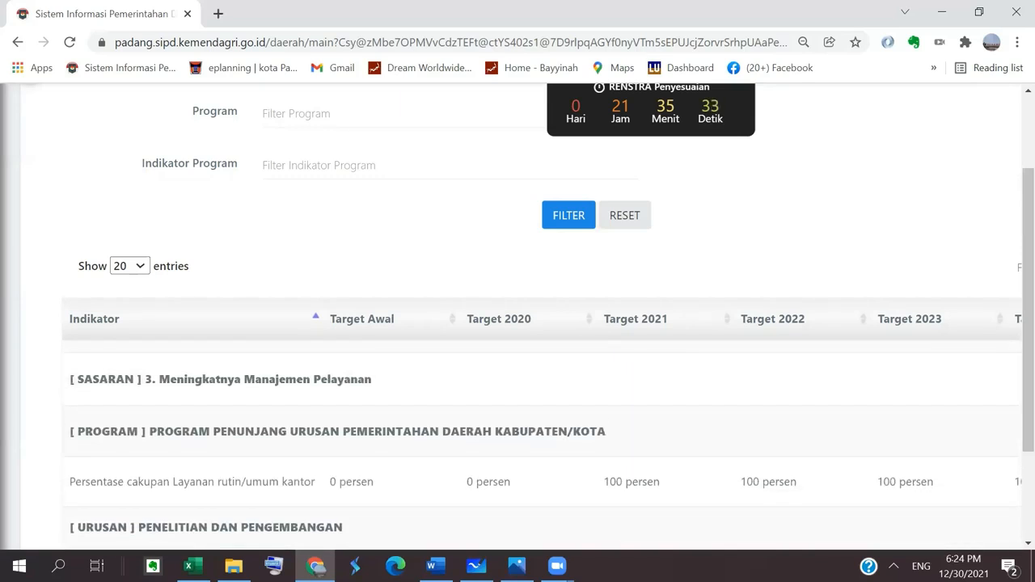
{"action": "scroll", "coordinate": [541, 420], "scroll_direction": "right", "scroll_amount": 10}
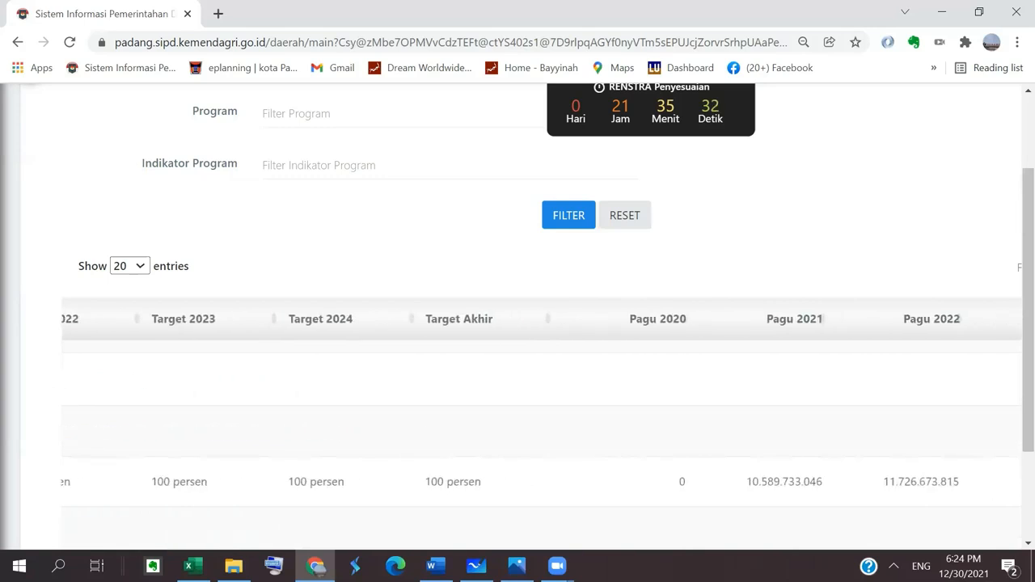
{"action": "scroll", "coordinate": [541, 404], "scroll_direction": "right", "scroll_amount": 3}
{"action": "scroll", "coordinate": [517, 364], "scroll_direction": "right", "scroll_amount": 4}
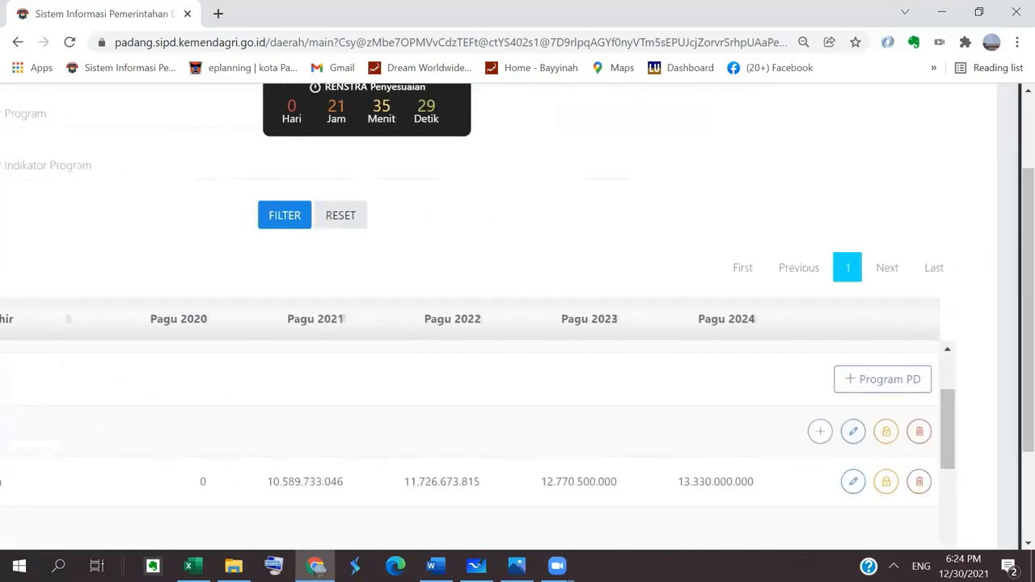
{"action": "scroll", "coordinate": [468, 420], "scroll_direction": "left", "scroll_amount": 12}
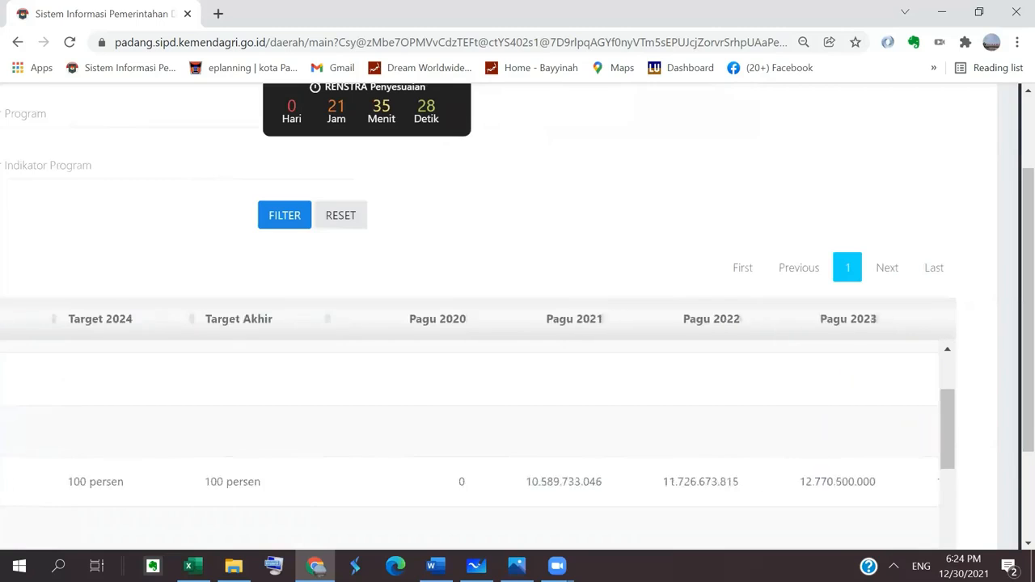
{"action": "scroll", "coordinate": [517, 364], "scroll_direction": "left", "scroll_amount": 4}
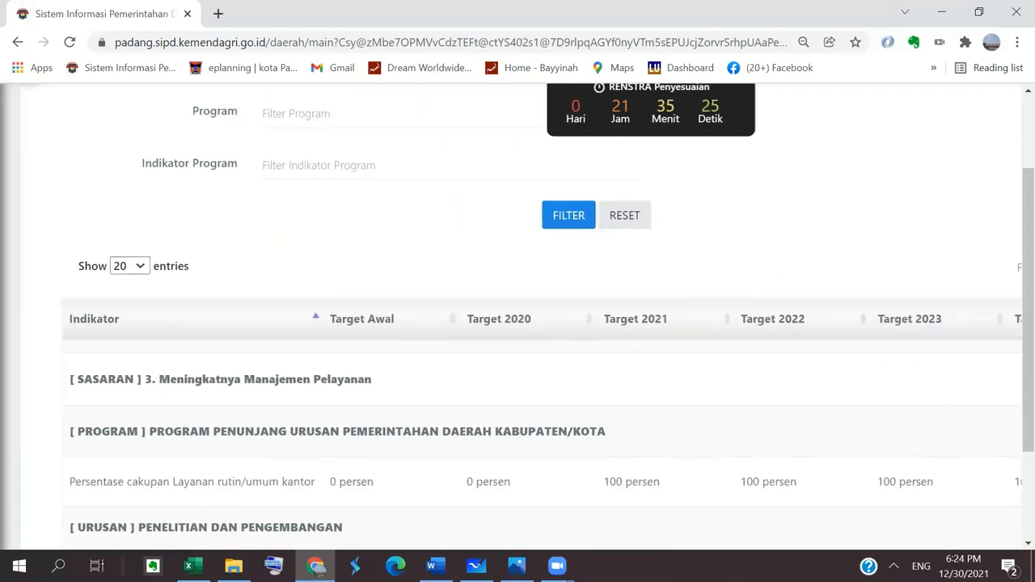
Open the Kegiatan section of Penyusunan RENSTRA
{"action": "scroll", "coordinate": [518, 420], "scroll_direction": "right", "scroll_amount": 6}
{"action": "scroll", "coordinate": [517, 324], "scroll_direction": "up", "scroll_amount": 3}
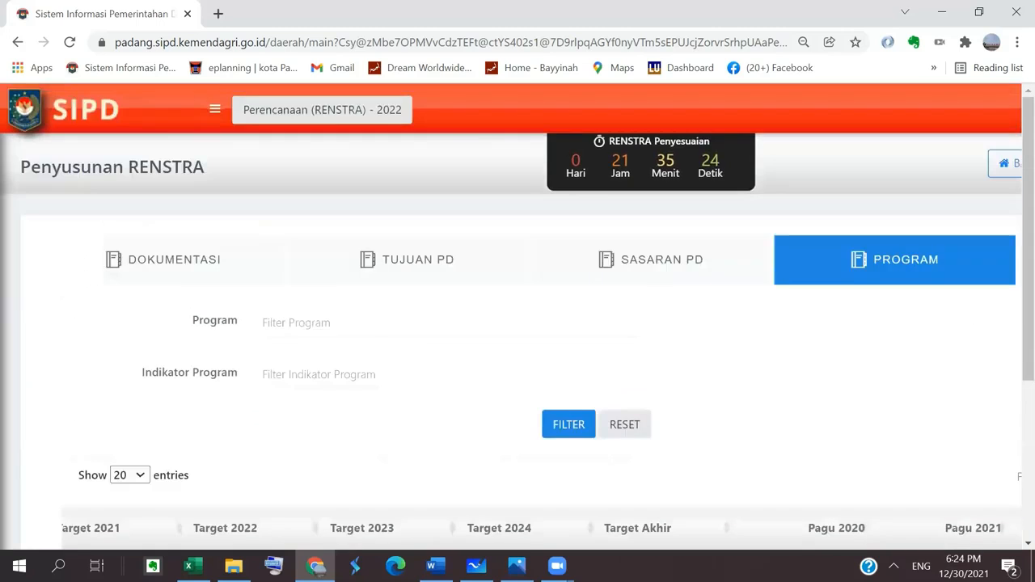
{"action": "scroll", "coordinate": [517, 364], "scroll_direction": "right", "scroll_amount": 4}
{"action": "left_click", "coordinate": [854, 259]}
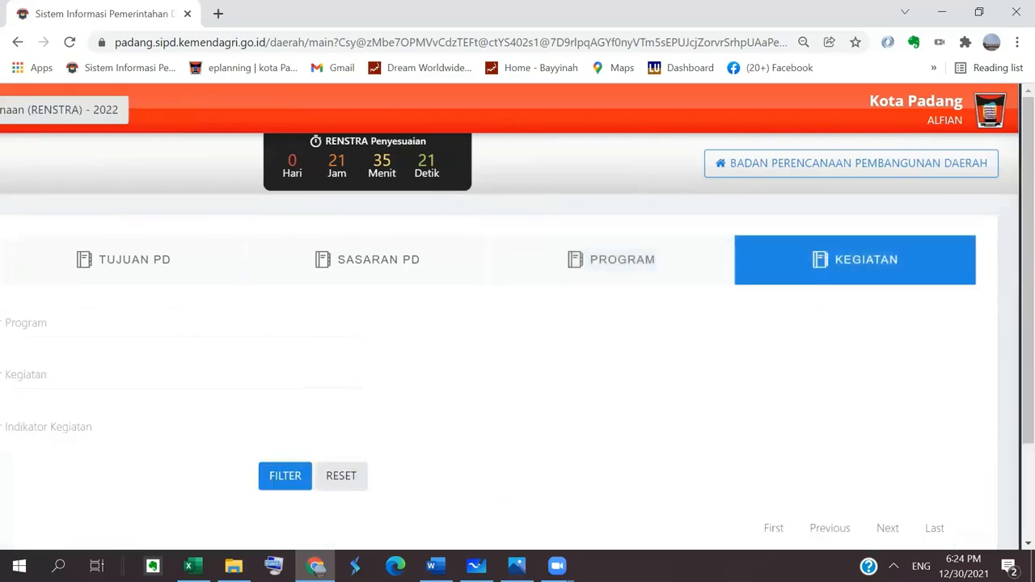
Examine the Tujuan, Sasaran and Program levels listed under NON URUSAN in the Kegiatan table
{"action": "scroll", "coordinate": [854, 324], "scroll_direction": "down", "scroll_amount": 3}
{"action": "scroll", "coordinate": [517, 315], "scroll_direction": "down", "scroll_amount": 1}
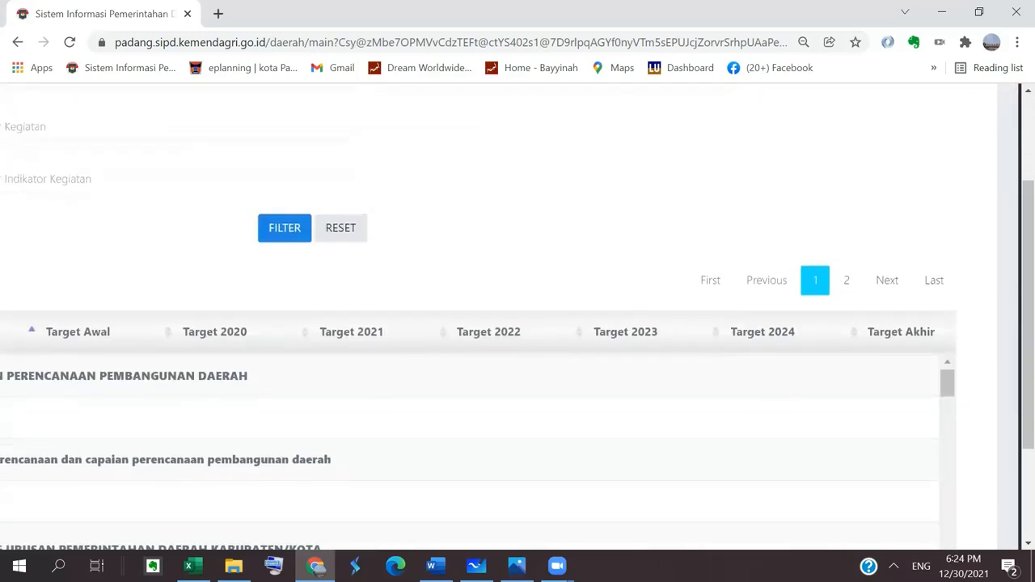
{"action": "scroll", "coordinate": [517, 316], "scroll_direction": "left", "scroll_amount": 4}
{"action": "scroll", "coordinate": [518, 452], "scroll_direction": "down", "scroll_amount": 1}
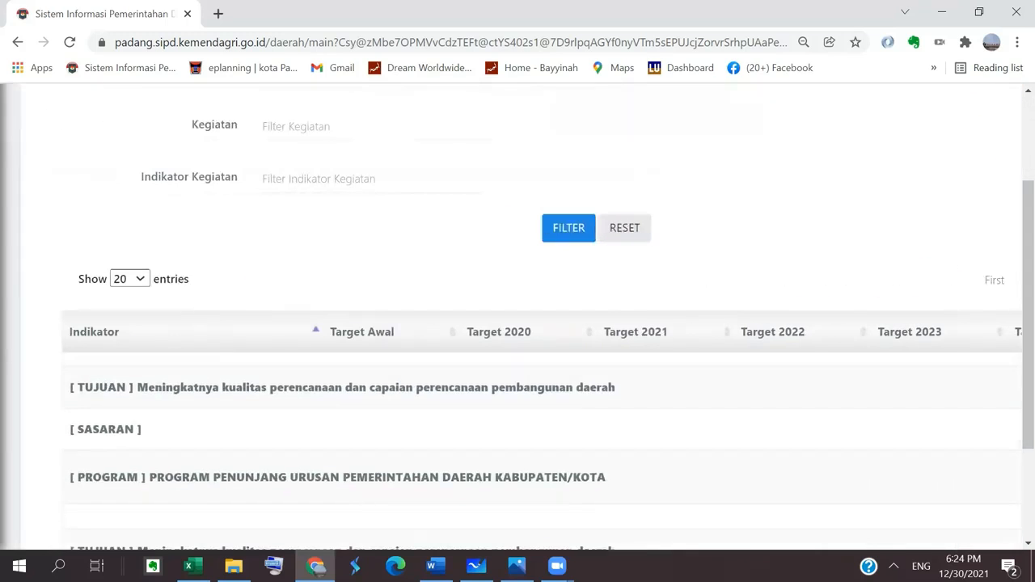
{"action": "scroll", "coordinate": [518, 453], "scroll_direction": "up", "scroll_amount": 1}
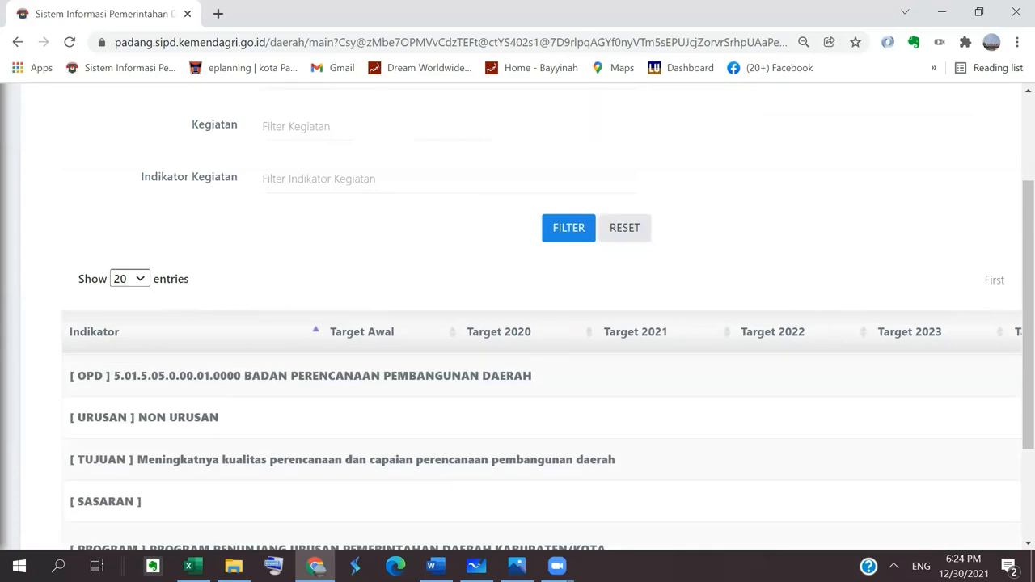
{"action": "scroll", "coordinate": [544, 451], "scroll_direction": "down", "scroll_amount": 1}
{"action": "scroll", "coordinate": [540, 443], "scroll_direction": "down", "scroll_amount": 3}
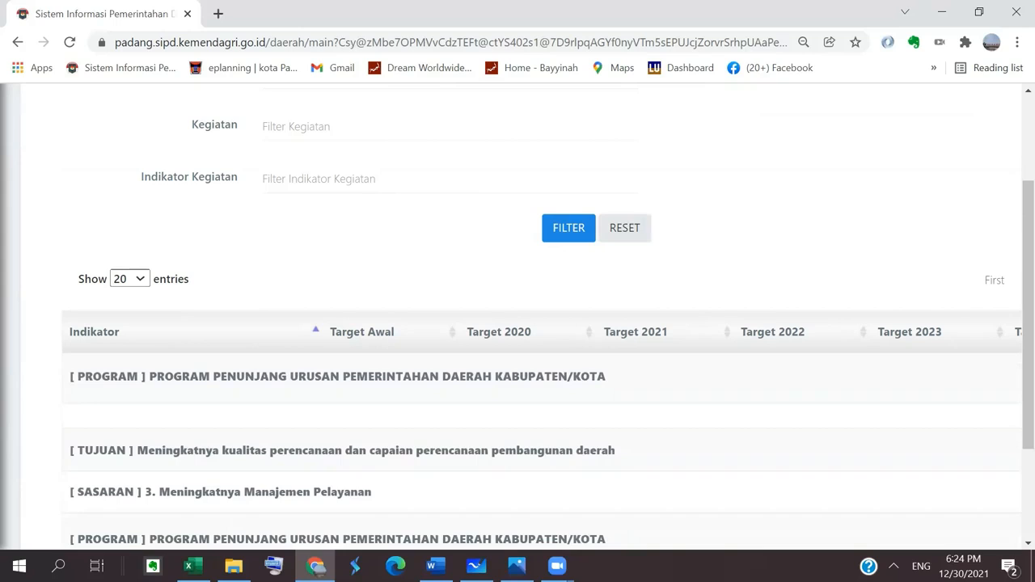
Check the pagu columns and the option for adding a Kegiatan PD on the NON URUSAN program with the blank Sasaran
{"action": "scroll", "coordinate": [544, 449], "scroll_direction": "up", "scroll_amount": 1}
{"action": "scroll", "coordinate": [540, 436], "scroll_direction": "right", "scroll_amount": 10}
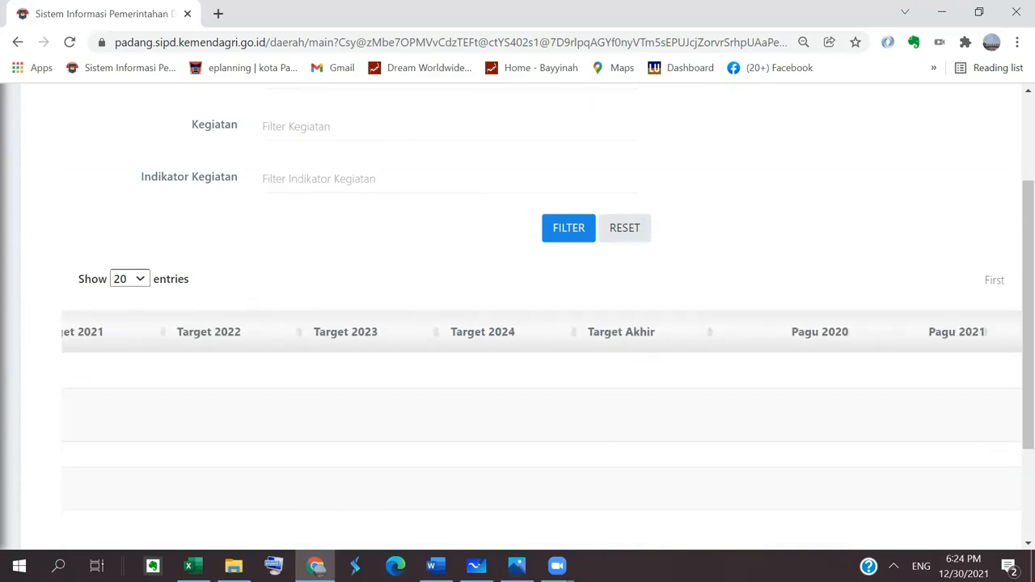
{"action": "scroll", "coordinate": [517, 323], "scroll_direction": "right", "scroll_amount": 3}
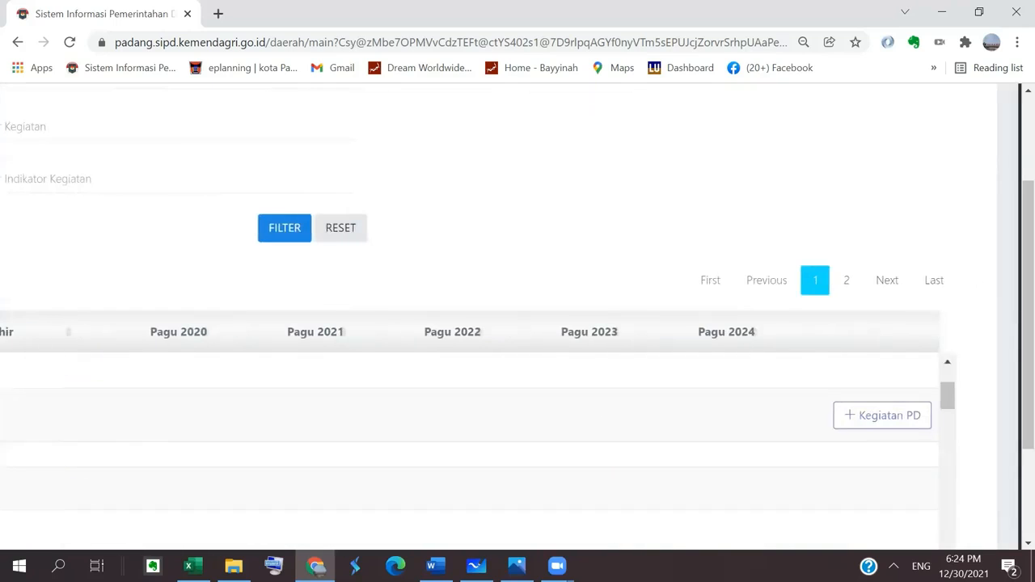
{"action": "scroll", "coordinate": [517, 404], "scroll_direction": "left", "scroll_amount": 11}
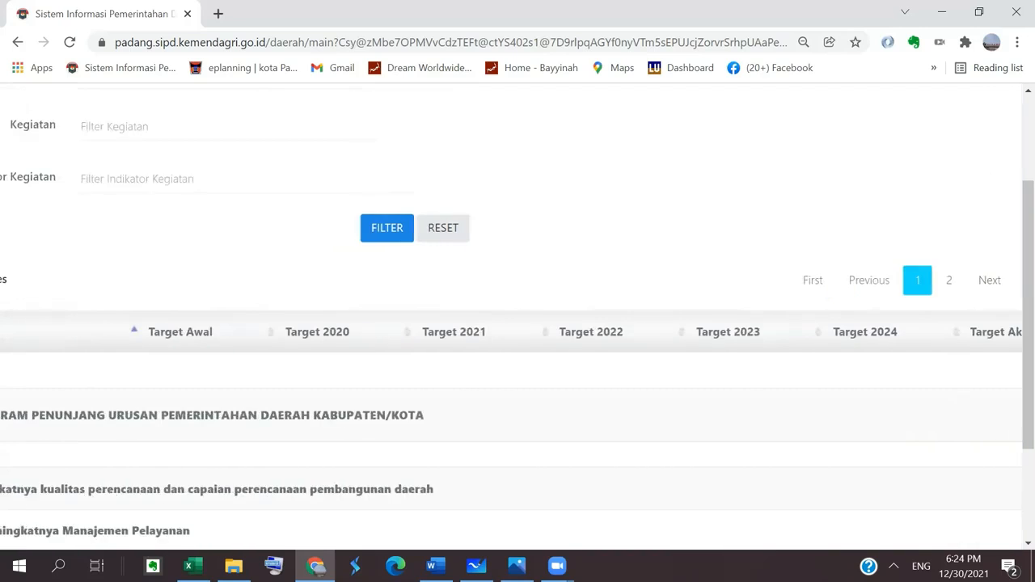
{"action": "scroll", "coordinate": [517, 437], "scroll_direction": "left", "scroll_amount": 2}
Compare the supporting program entry under Sasaran 3 and its kegiatan with the entry under the blank Sasaran
{"action": "scroll", "coordinate": [517, 436], "scroll_direction": "down", "scroll_amount": 2}
{"action": "scroll", "coordinate": [518, 437], "scroll_direction": "up", "scroll_amount": 1}
{"action": "scroll", "coordinate": [517, 436], "scroll_direction": "down", "scroll_amount": 1}
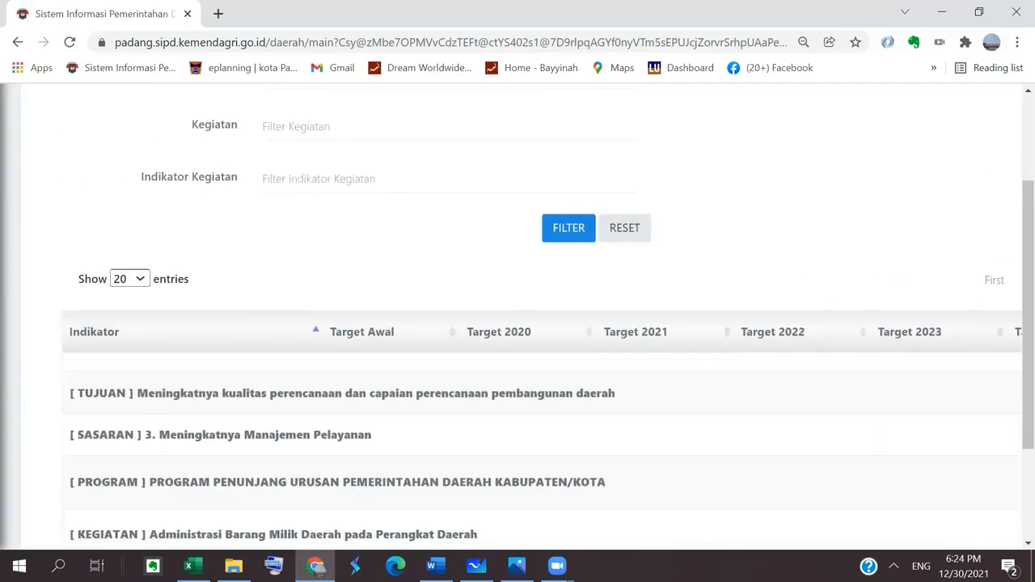
{"action": "scroll", "coordinate": [518, 445], "scroll_direction": "down", "scroll_amount": 1}
{"action": "scroll", "coordinate": [518, 445], "scroll_direction": "up", "scroll_amount": 3}
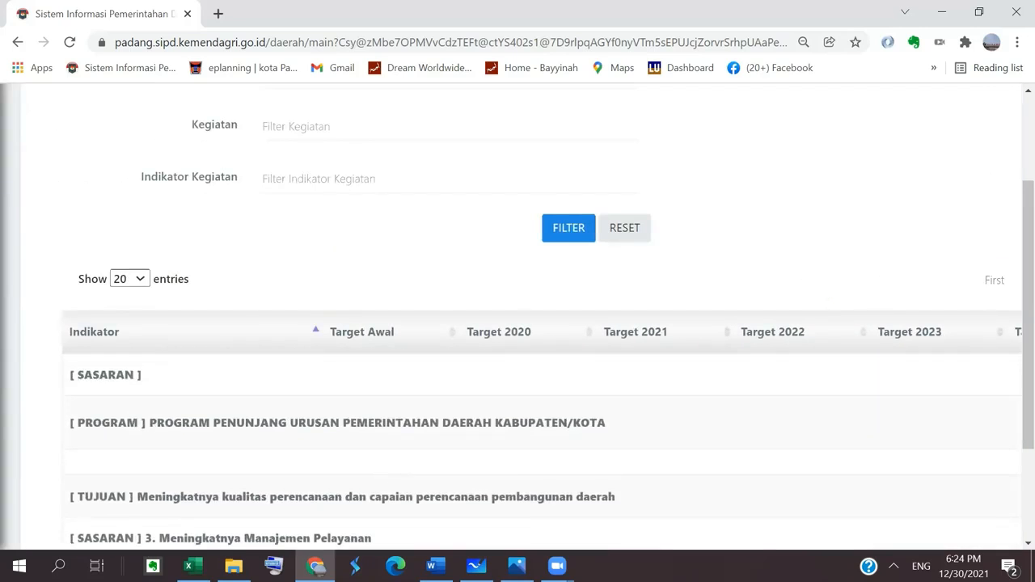
{"action": "scroll", "coordinate": [518, 404], "scroll_direction": "right", "scroll_amount": 6}
{"action": "scroll", "coordinate": [517, 323], "scroll_direction": "up", "scroll_amount": 3}
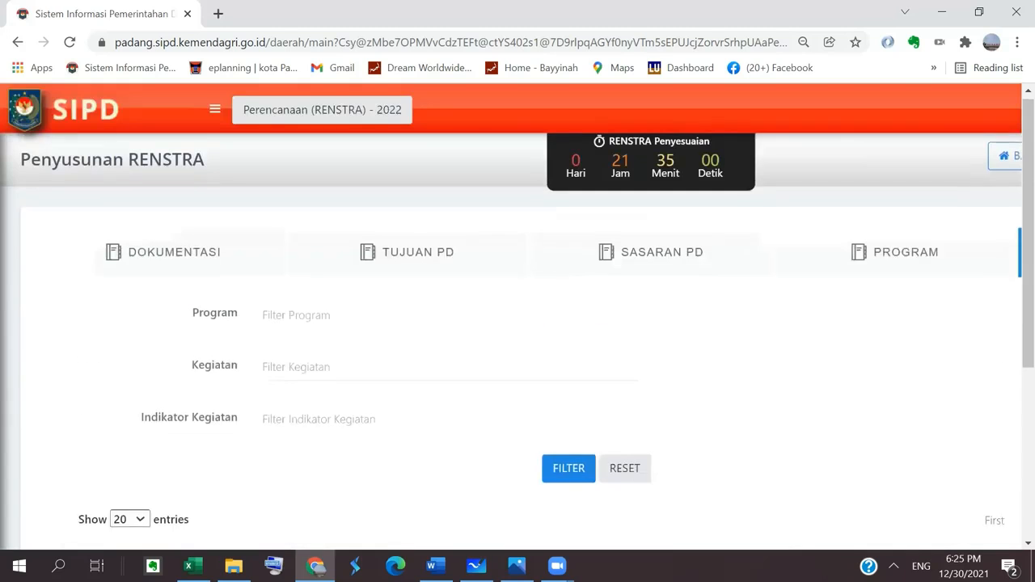
Leave Penyusunan RENSTRA and reload the Renstra dashboard
{"action": "key", "text": "alt+Left"}
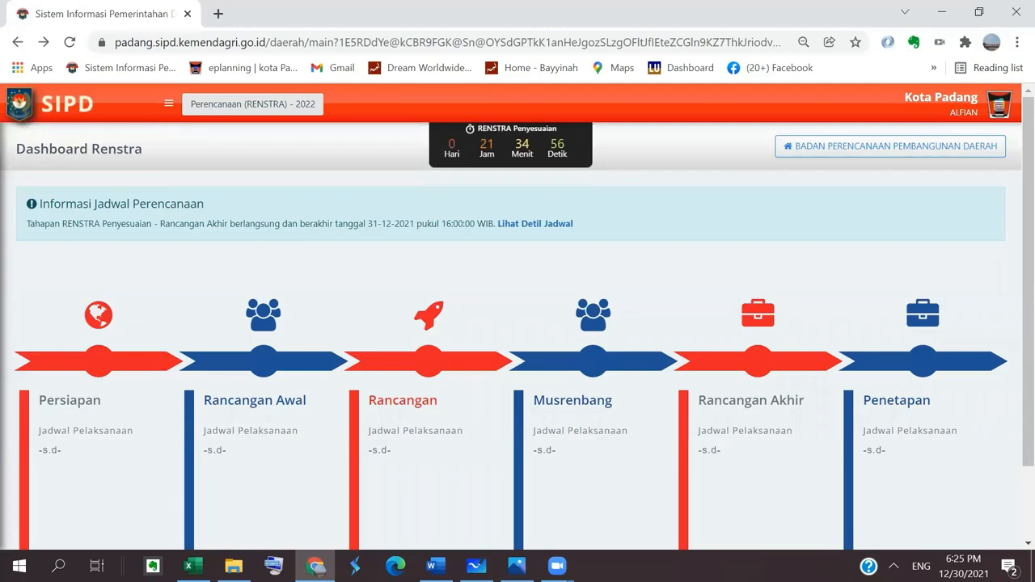
{"action": "left_click", "coordinate": [168, 104]}
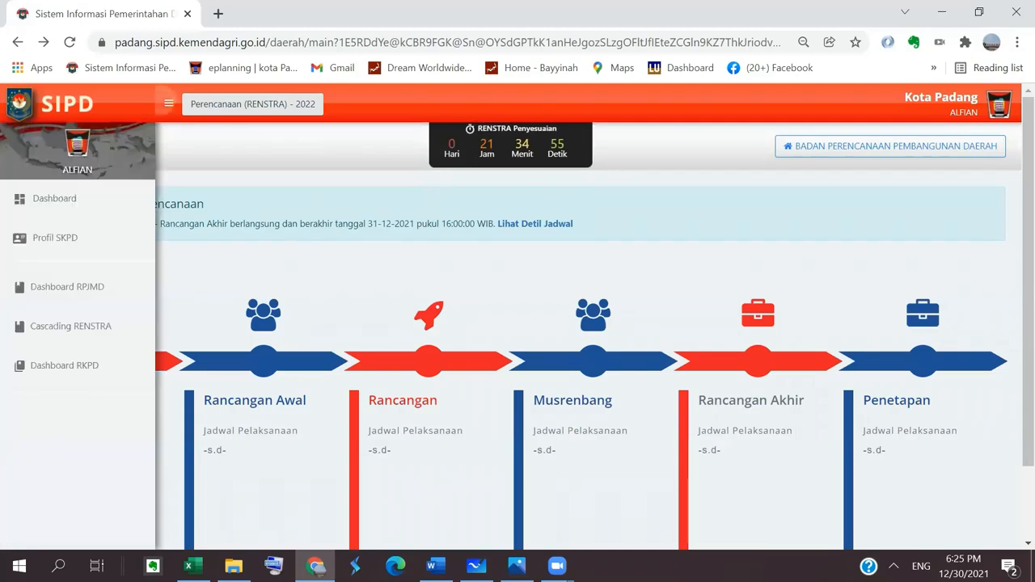
{"action": "left_click", "coordinate": [53, 199]}
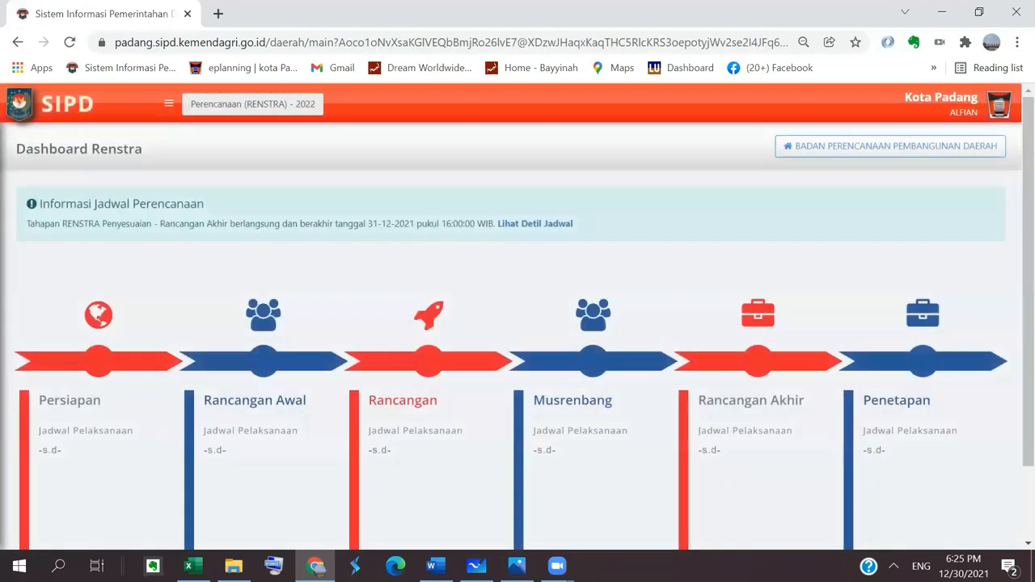
{"action": "left_click", "coordinate": [168, 103]}
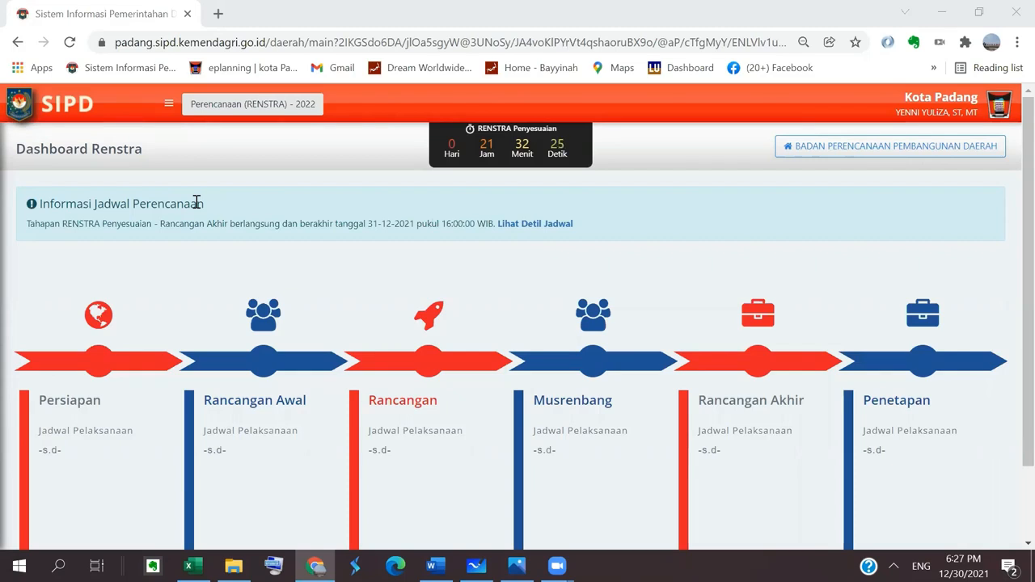
Generate the Lampiran 1 Renstra report for the RENSTRA Penyesuaian Rancangan Akhir schedule
{"action": "left_click", "coordinate": [169, 103]}
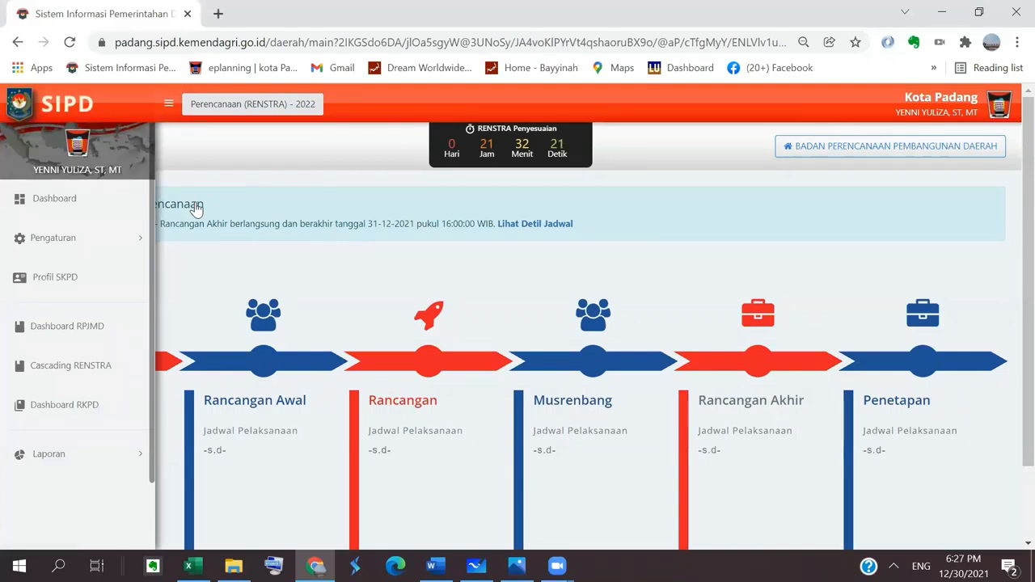
{"action": "left_click", "coordinate": [52, 454]}
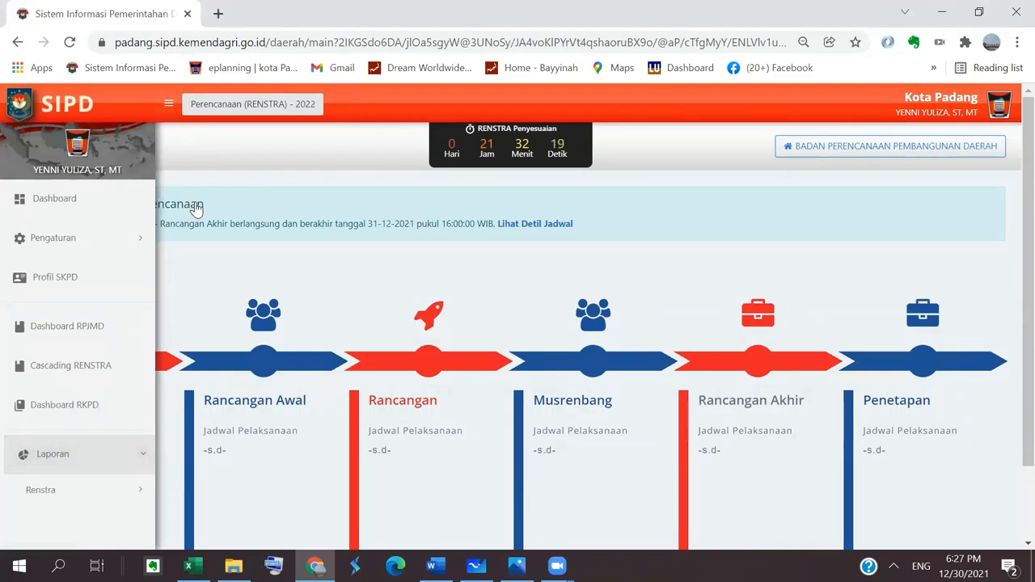
{"action": "left_click", "coordinate": [40, 489]}
{"action": "left_click", "coordinate": [63, 521]}
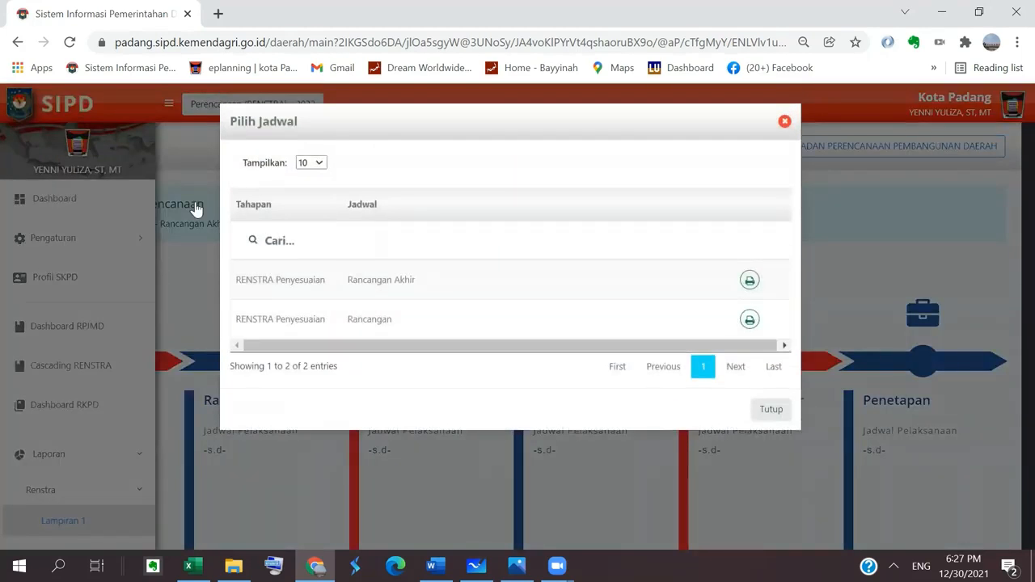
{"action": "left_click", "coordinate": [750, 279]}
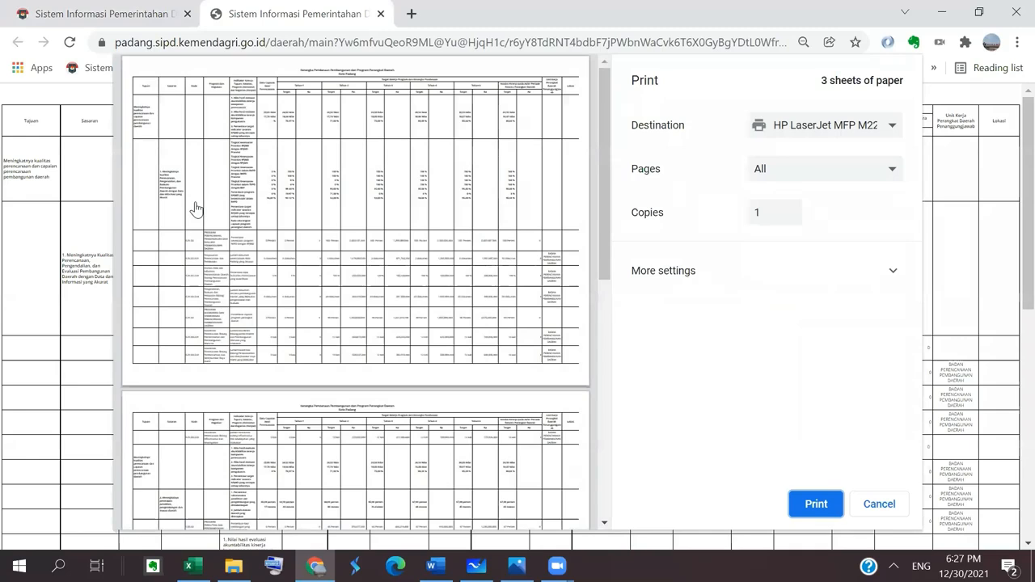
Save the report as a PDF in Downloads, named Sistem Informasi Pemerintahan Daerah - Cetak Renstra Bappeda
{"action": "left_click", "coordinate": [825, 125]}
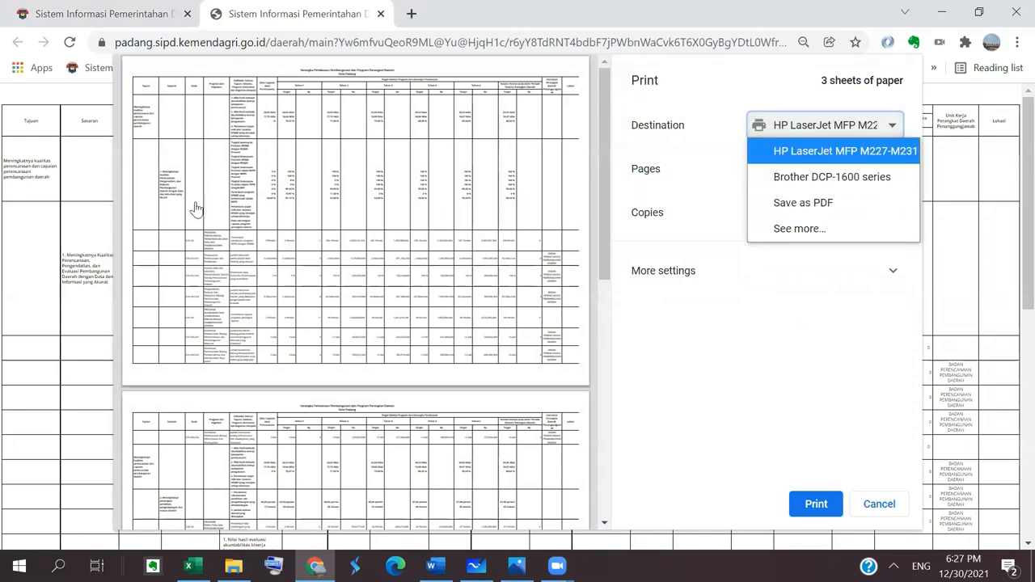
{"action": "left_click", "coordinate": [809, 203]}
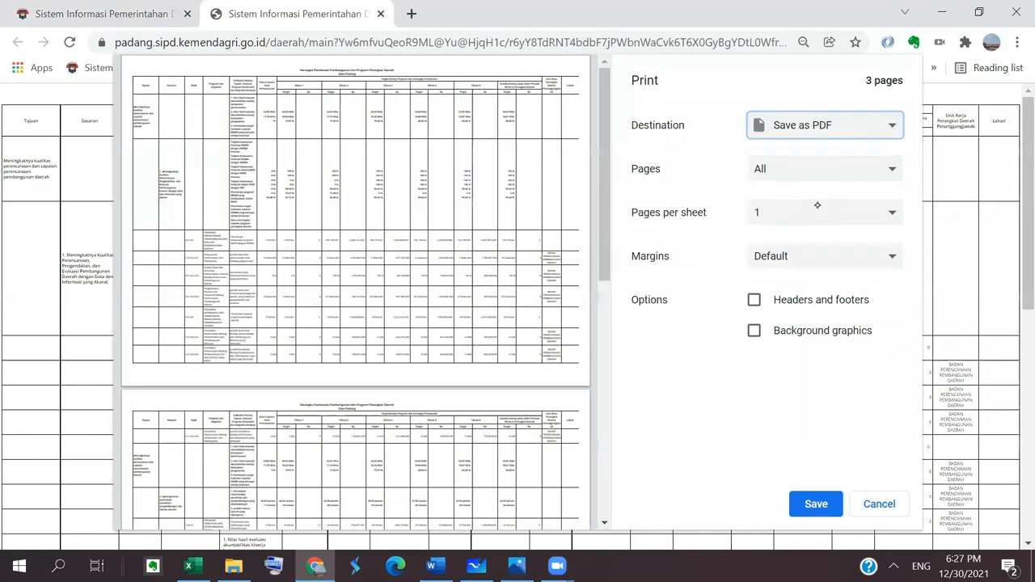
{"action": "left_click", "coordinate": [816, 504]}
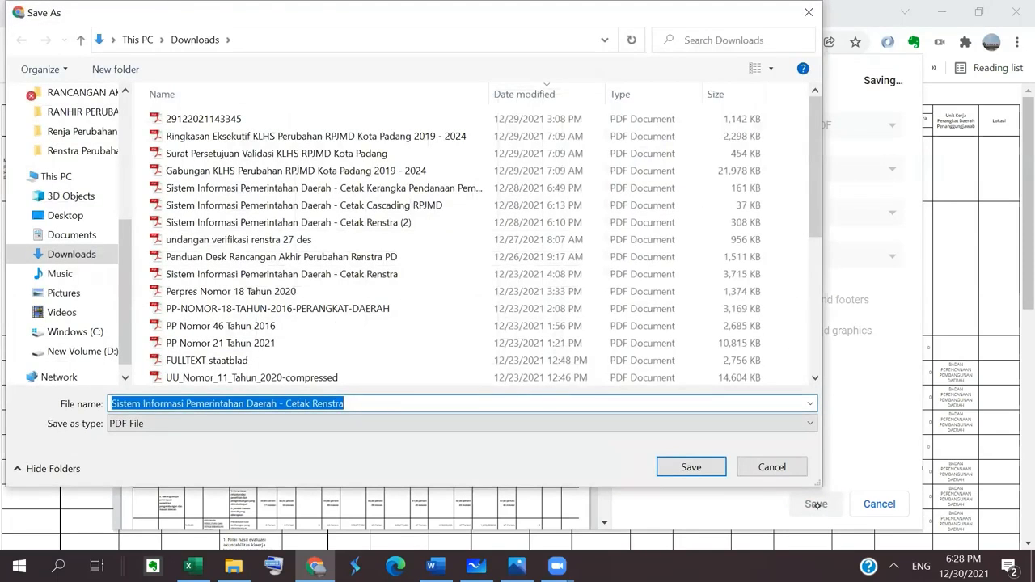
{"action": "left_click", "coordinate": [691, 468]}
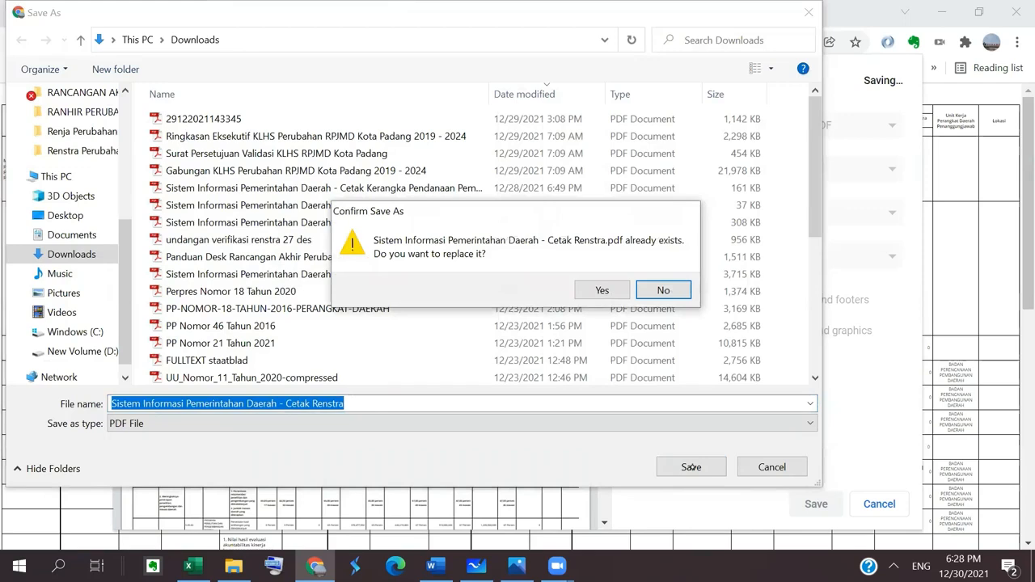
{"action": "left_click", "coordinate": [661, 288]}
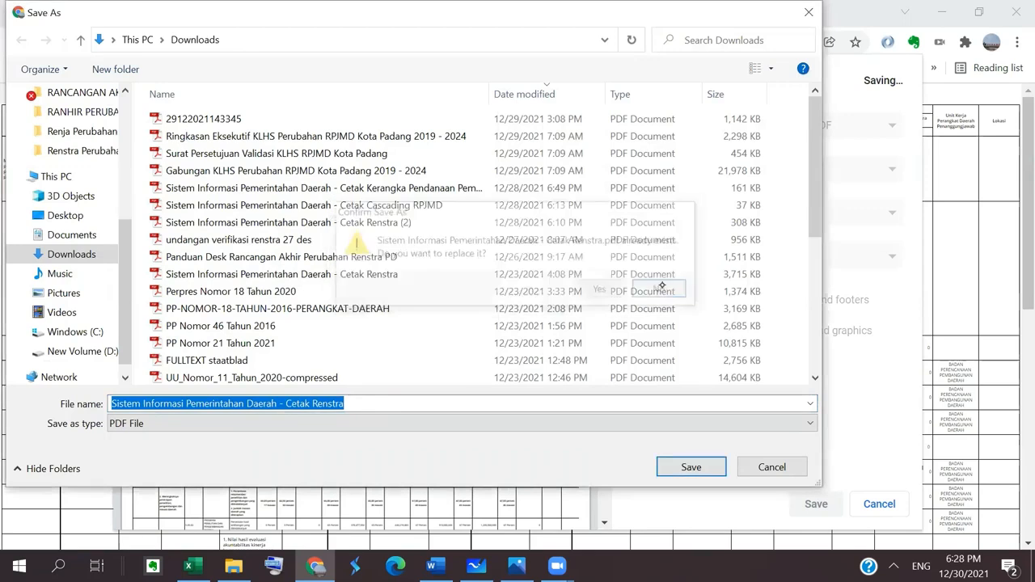
{"action": "left_click", "coordinate": [370, 402]}
{"action": "type", "text": "Bappeda"}
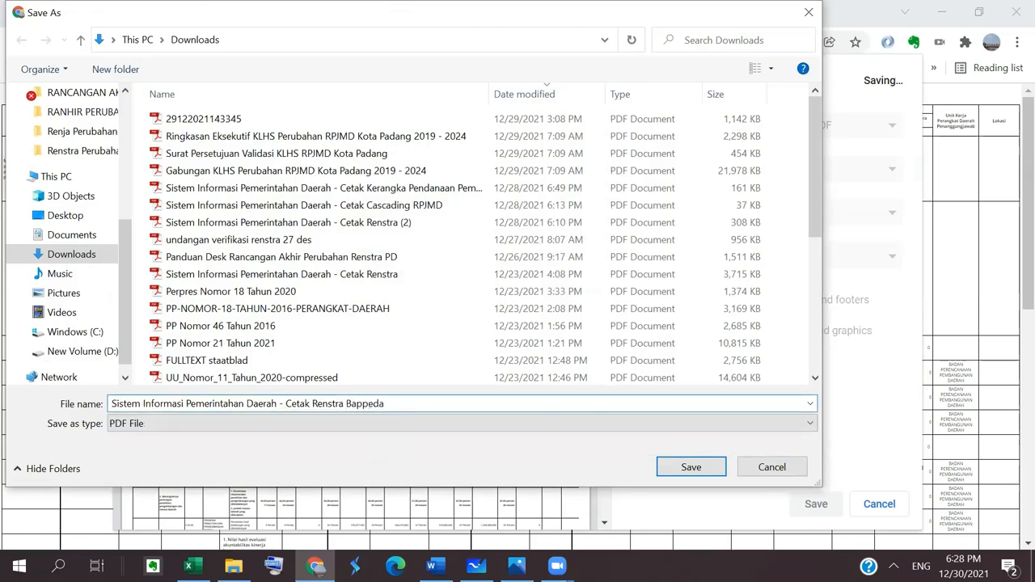
{"action": "left_click", "coordinate": [690, 465]}
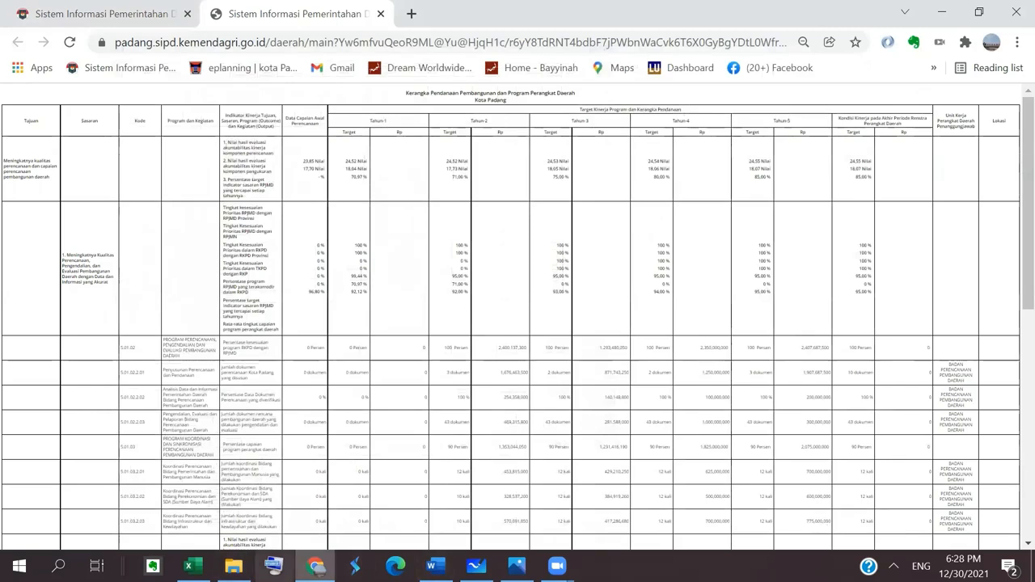
Open the saved Cetak Renstra Bappeda PDF from the Downloads folder and enlarge its first page
{"action": "left_click", "coordinate": [234, 566]}
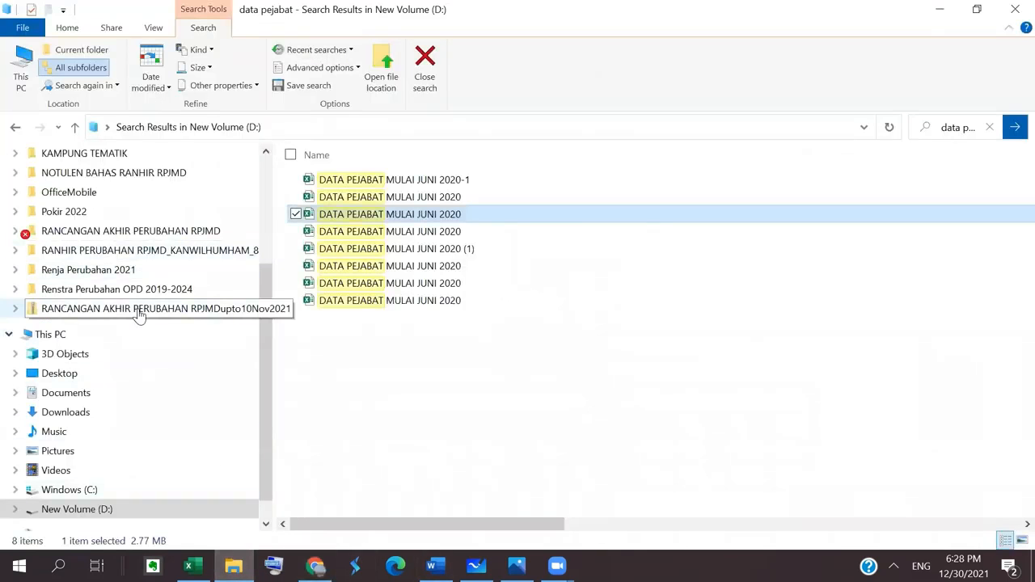
{"action": "left_click", "coordinate": [95, 414]}
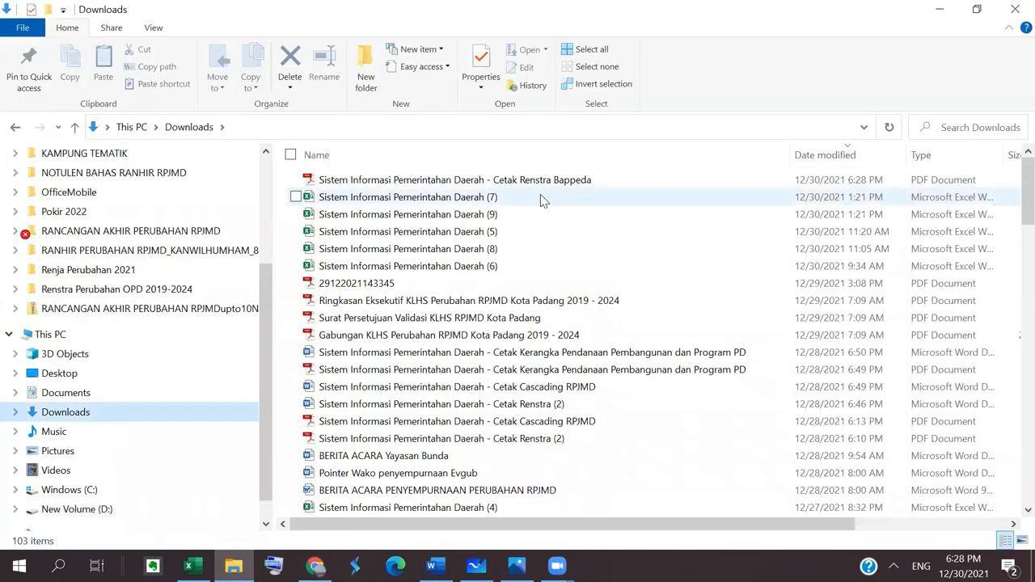
{"action": "double_click", "coordinate": [497, 181]}
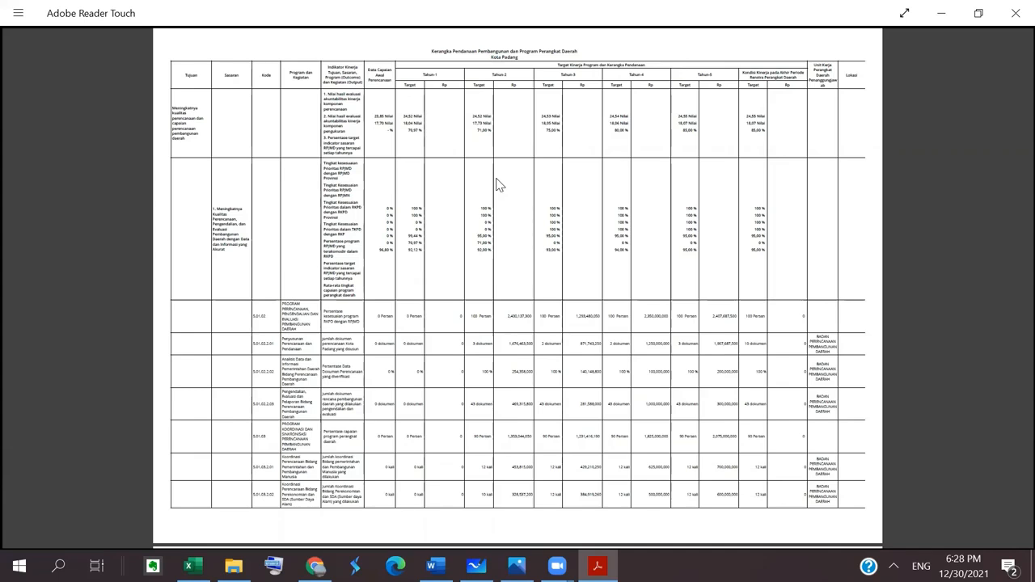
{"action": "scroll", "coordinate": [496, 184], "scroll_direction": "up", "scroll_amount": 4}
{"action": "scroll", "coordinate": [496, 184], "scroll_direction": "up", "scroll_amount": 3}
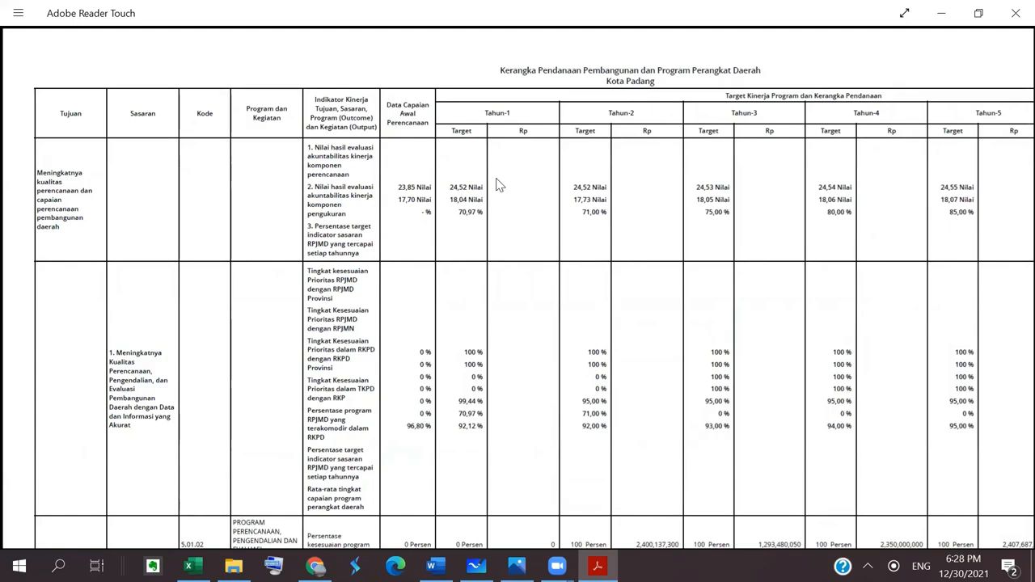
Review the Tujuan and Sasaran 1 indicators with their programs and kegiatan under codes 5.01.02 and 5.01.03
{"action": "scroll", "coordinate": [496, 185], "scroll_direction": "down", "scroll_amount": 3}
{"action": "scroll", "coordinate": [496, 185], "scroll_direction": "down", "scroll_amount": 2}
{"action": "scroll", "coordinate": [496, 185], "scroll_direction": "up", "scroll_amount": 5}
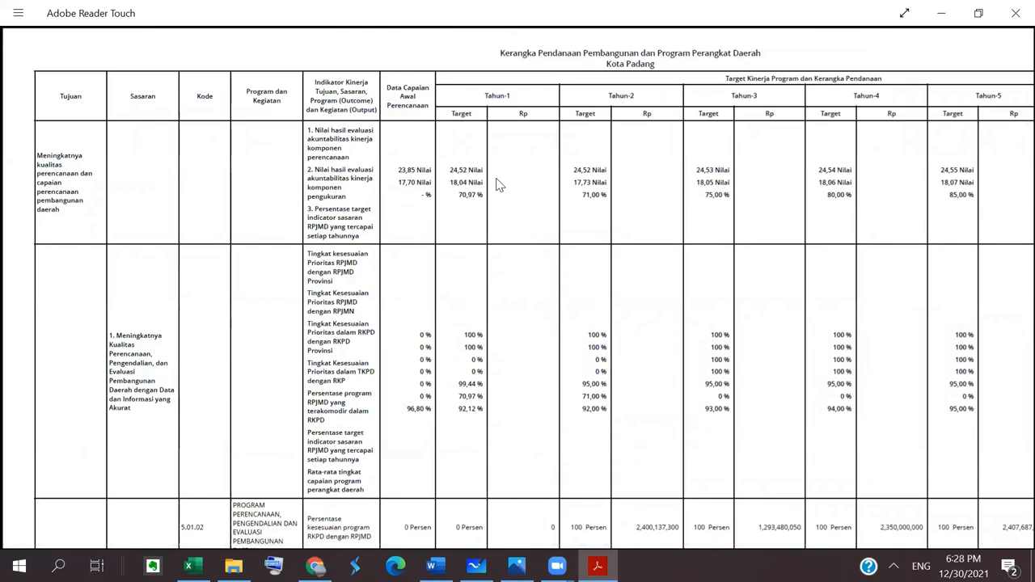
{"action": "scroll", "coordinate": [497, 185], "scroll_direction": "down", "scroll_amount": 1}
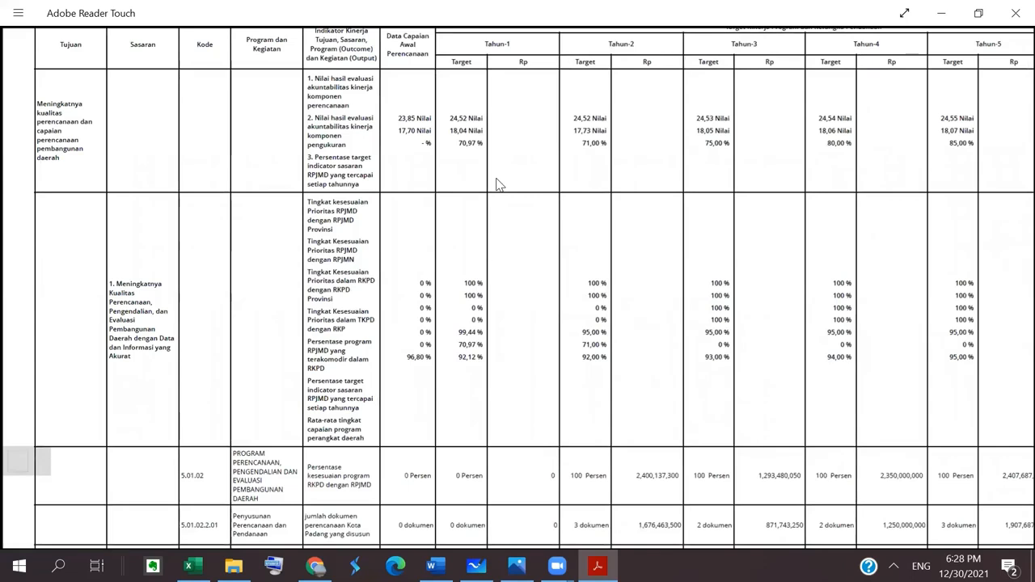
{"action": "scroll", "coordinate": [496, 185], "scroll_direction": "down", "scroll_amount": 1}
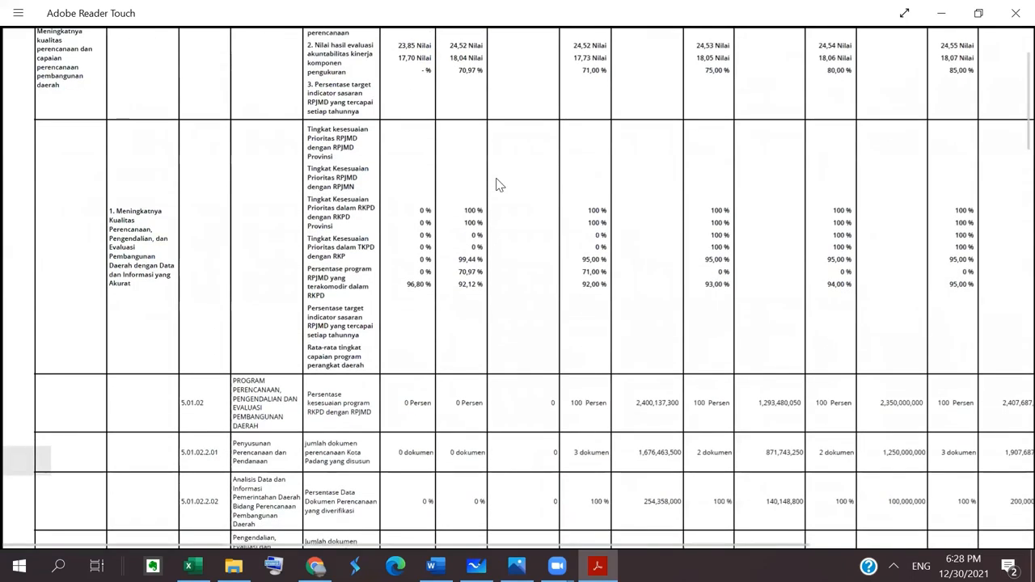
{"action": "scroll", "coordinate": [497, 185], "scroll_direction": "down", "scroll_amount": 3}
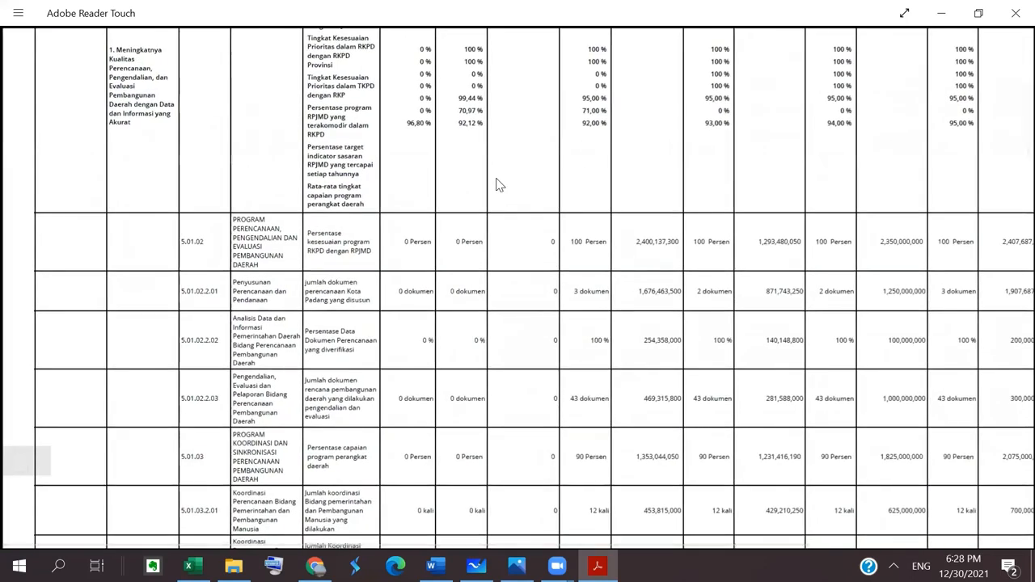
{"action": "scroll", "coordinate": [496, 185], "scroll_direction": "down", "scroll_amount": 8}
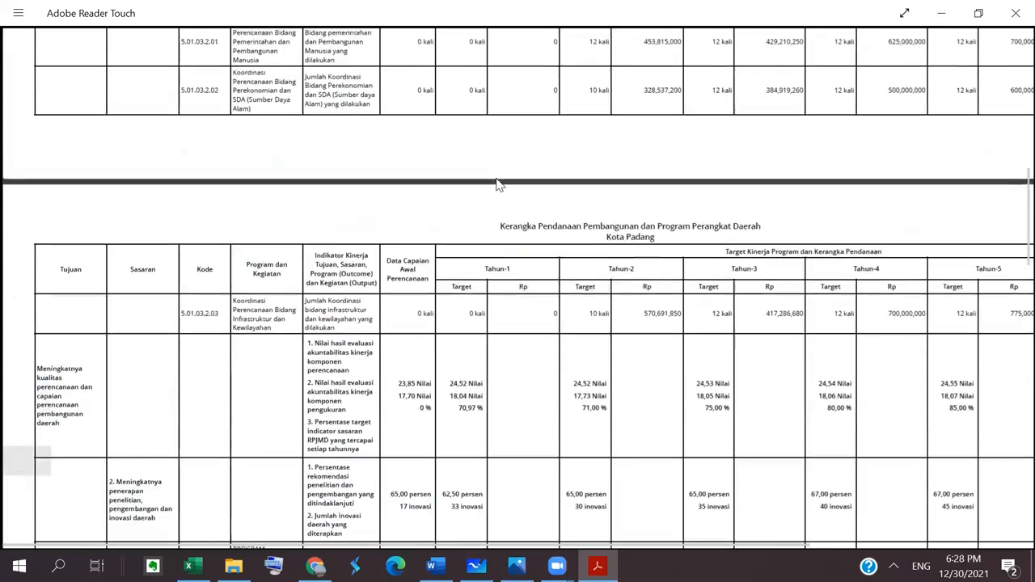
Examine Sasaran 2 and the 5.05.02 research and development program with its kegiatan, targets and budgets
{"action": "scroll", "coordinate": [496, 185], "scroll_direction": "down", "scroll_amount": 1}
{"action": "scroll", "coordinate": [496, 185], "scroll_direction": "down", "scroll_amount": 2}
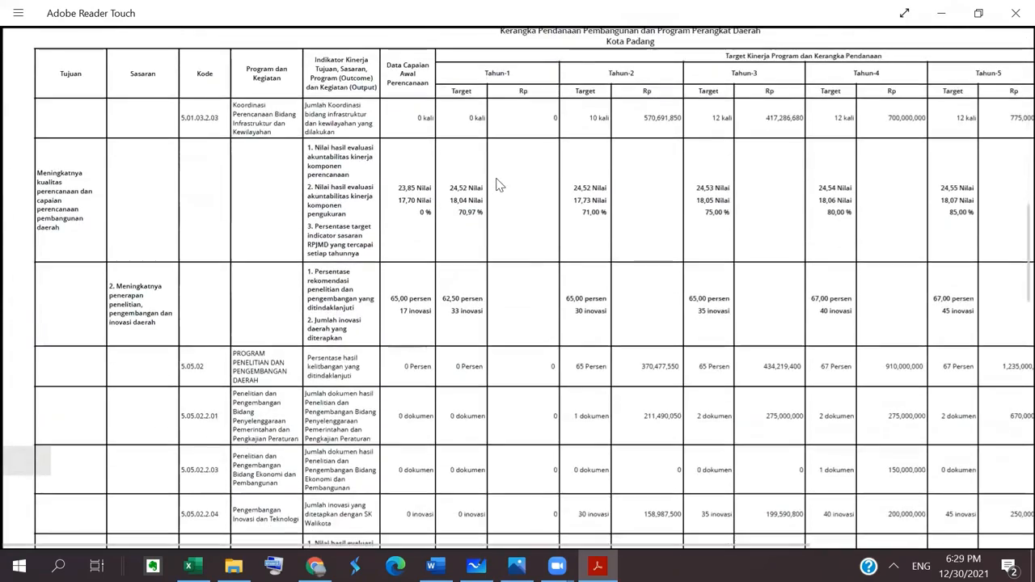
{"action": "scroll", "coordinate": [496, 185], "scroll_direction": "down", "scroll_amount": 1}
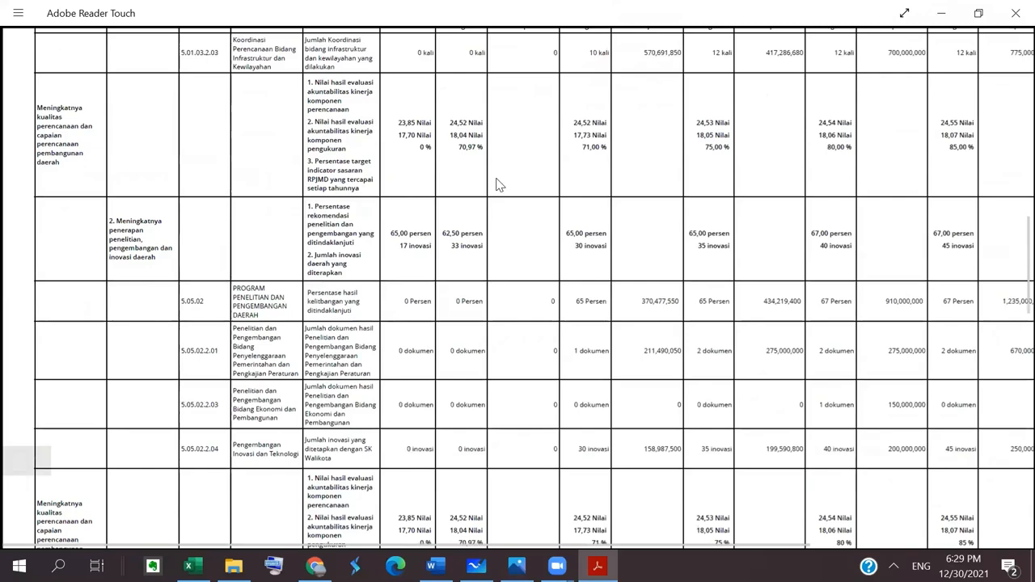
{"action": "scroll", "coordinate": [499, 185], "scroll_direction": "down", "scroll_amount": 1}
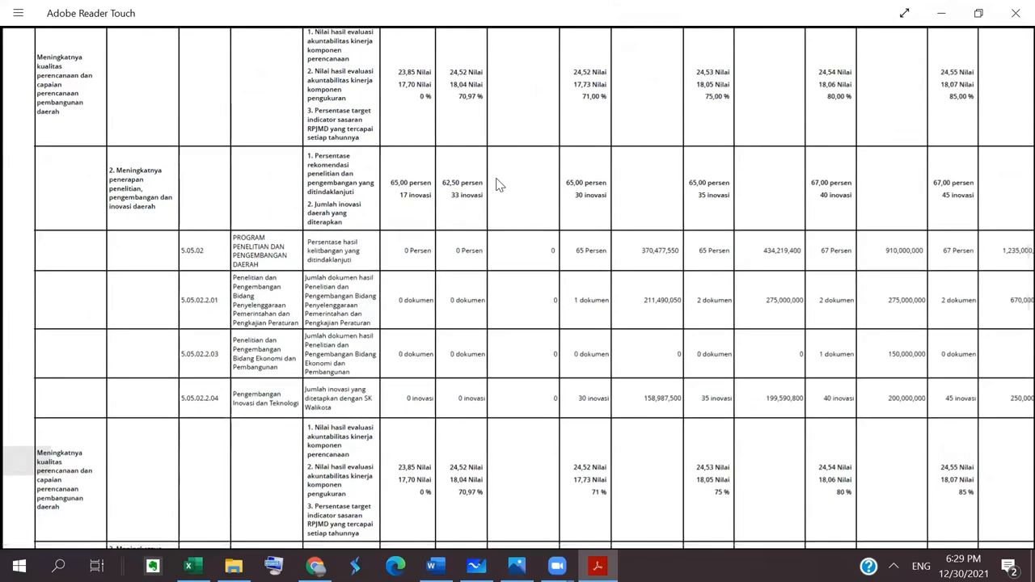
{"action": "scroll", "coordinate": [497, 185], "scroll_direction": "down", "scroll_amount": 1}
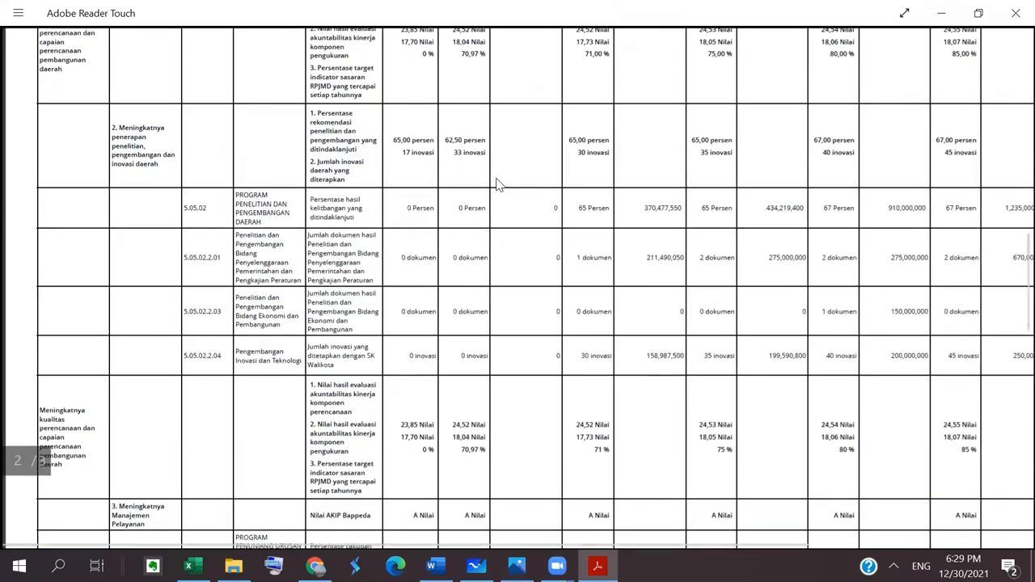
Examine Sasaran 3 and the X.XX.01 supporting program with its kegiatan on page 2 of the report
{"action": "scroll", "coordinate": [497, 185], "scroll_direction": "down", "scroll_amount": 3}
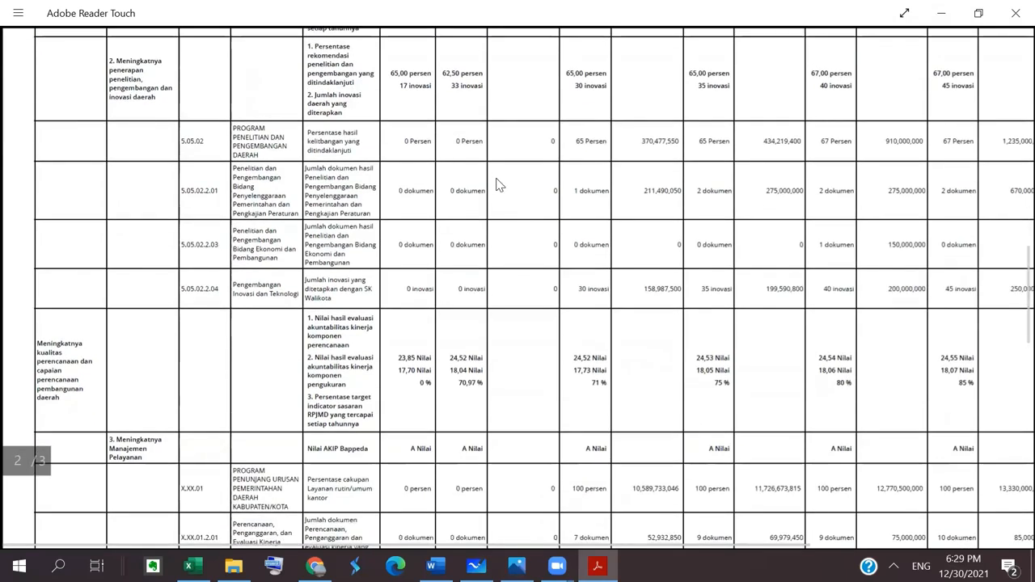
{"action": "scroll", "coordinate": [496, 185], "scroll_direction": "down", "scroll_amount": 1}
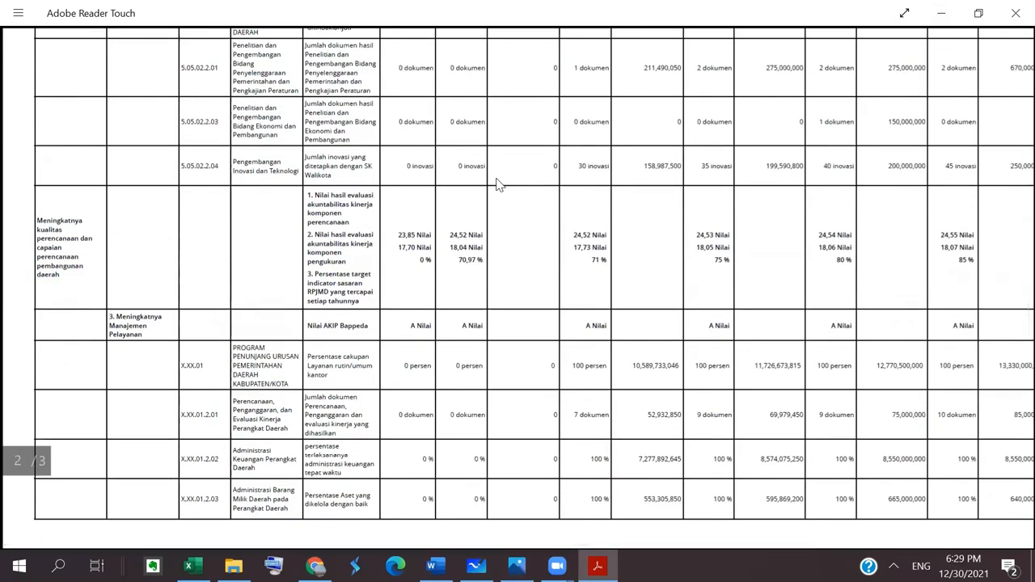
{"action": "scroll", "coordinate": [499, 185], "scroll_direction": "up", "scroll_amount": 1}
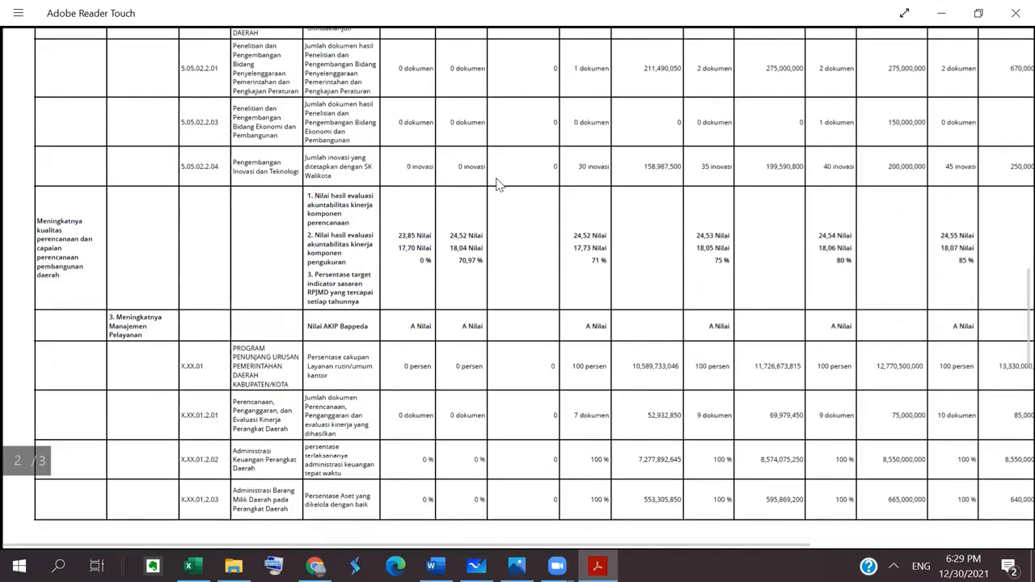
{"action": "scroll", "coordinate": [496, 185], "scroll_direction": "down", "scroll_amount": 2}
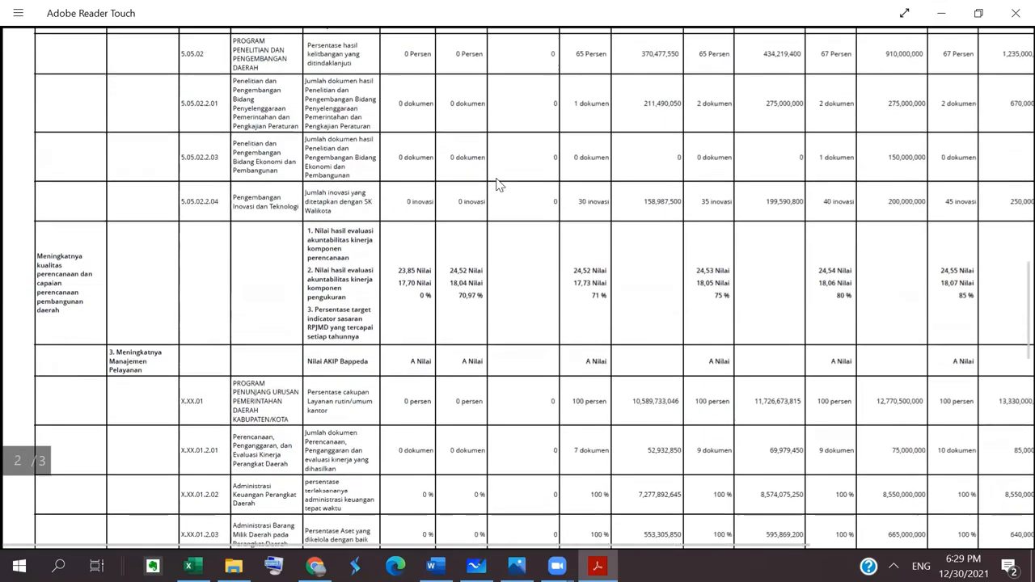
{"action": "scroll", "coordinate": [499, 185], "scroll_direction": "down", "scroll_amount": 2}
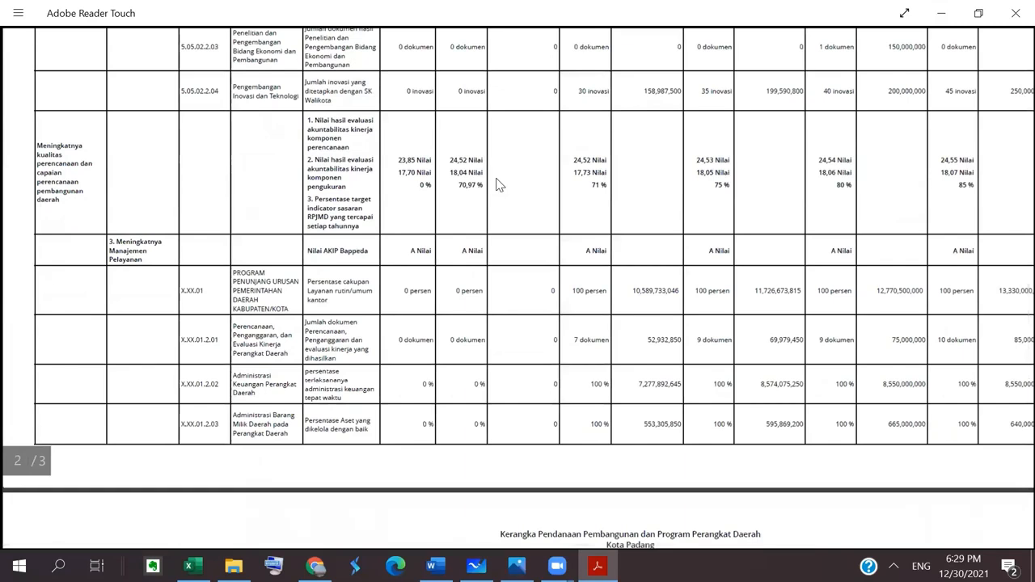
{"action": "scroll", "coordinate": [499, 185], "scroll_direction": "down", "scroll_amount": 3}
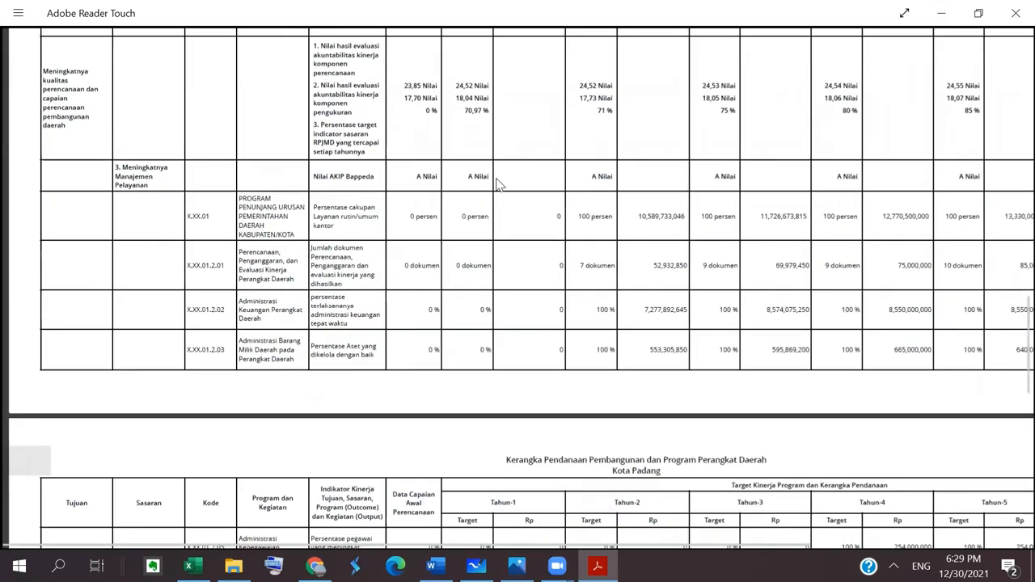
Compare the program and kegiatan rows of all three Sasaran, through the remaining X.XX.01 kegiatan on the last page
{"action": "scroll", "coordinate": [499, 185], "scroll_direction": "up", "scroll_amount": 3}
{"action": "scroll", "coordinate": [499, 185], "scroll_direction": "up", "scroll_amount": 3}
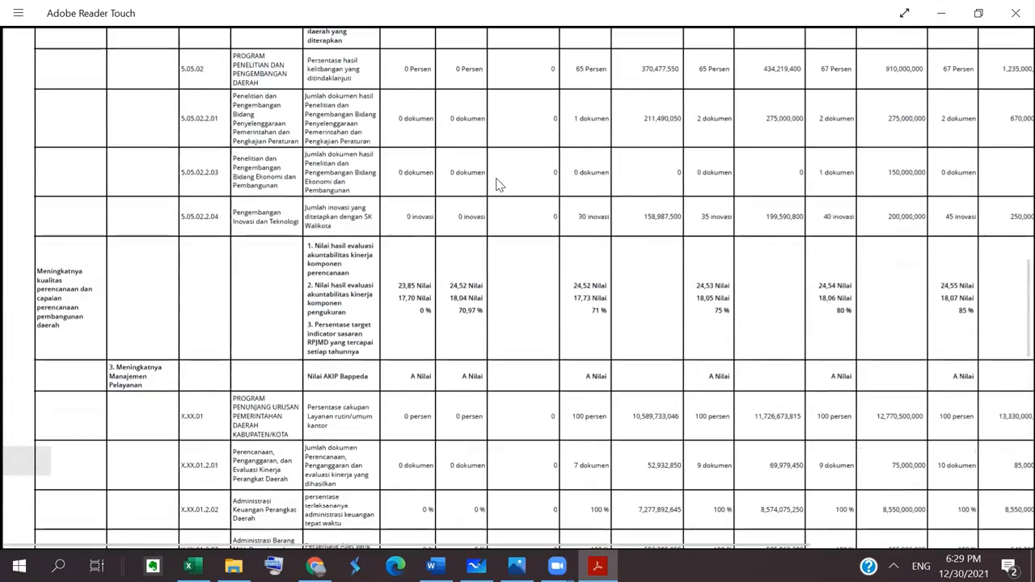
{"action": "scroll", "coordinate": [498, 185], "scroll_direction": "up", "scroll_amount": 5}
{"action": "scroll", "coordinate": [499, 185], "scroll_direction": "up", "scroll_amount": 10}
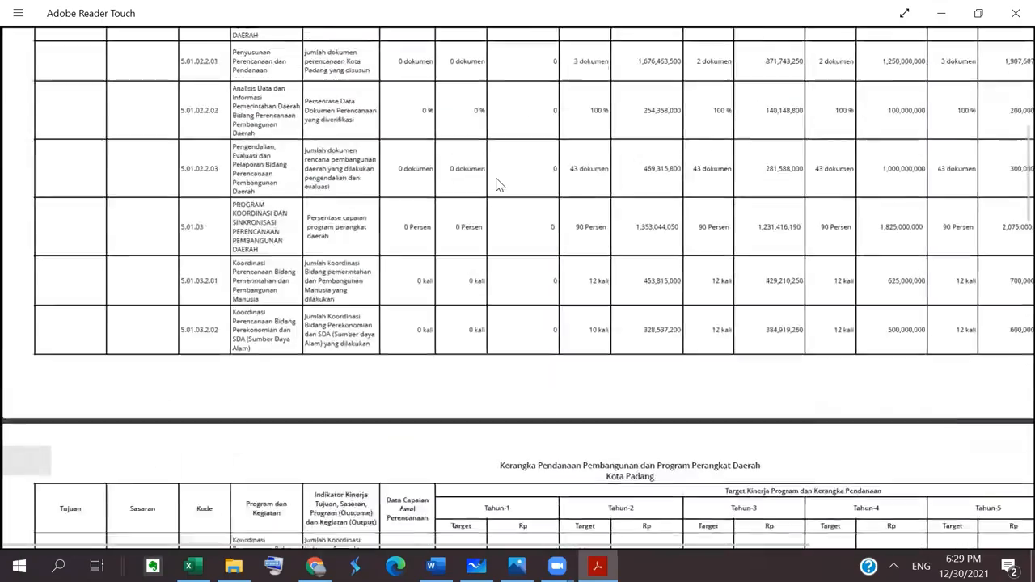
{"action": "scroll", "coordinate": [499, 185], "scroll_direction": "down", "scroll_amount": 6}
{"action": "scroll", "coordinate": [498, 185], "scroll_direction": "down", "scroll_amount": 10}
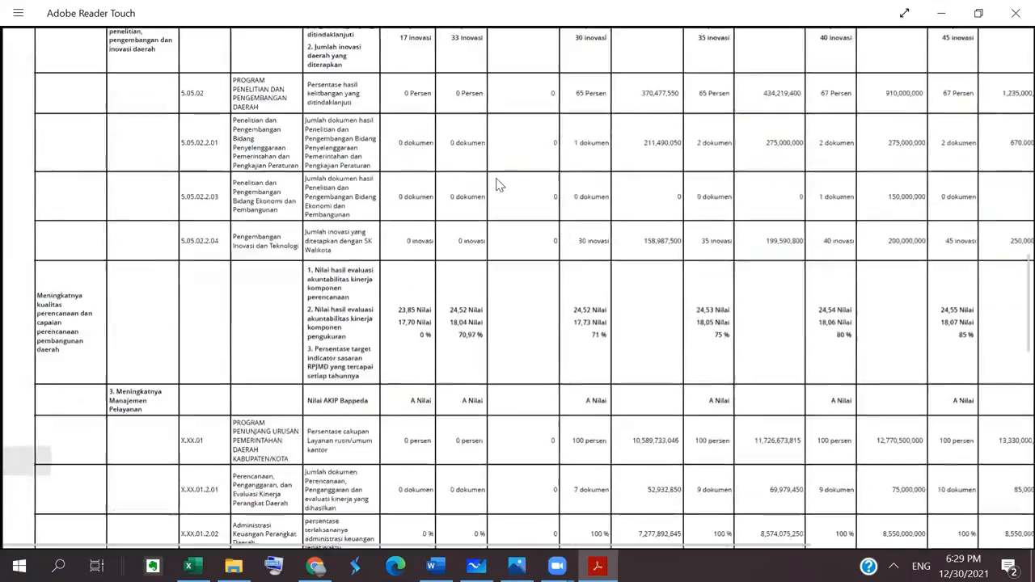
{"action": "scroll", "coordinate": [499, 185], "scroll_direction": "down", "scroll_amount": 1}
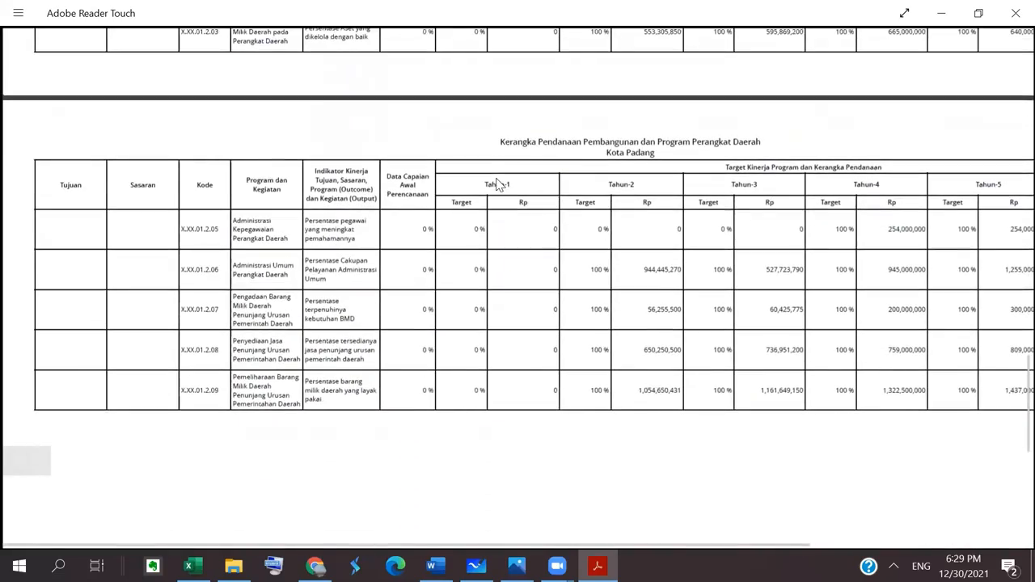
{"action": "scroll", "coordinate": [499, 185], "scroll_direction": "up", "scroll_amount": 3}
{"action": "scroll", "coordinate": [499, 185], "scroll_direction": "up", "scroll_amount": 4}
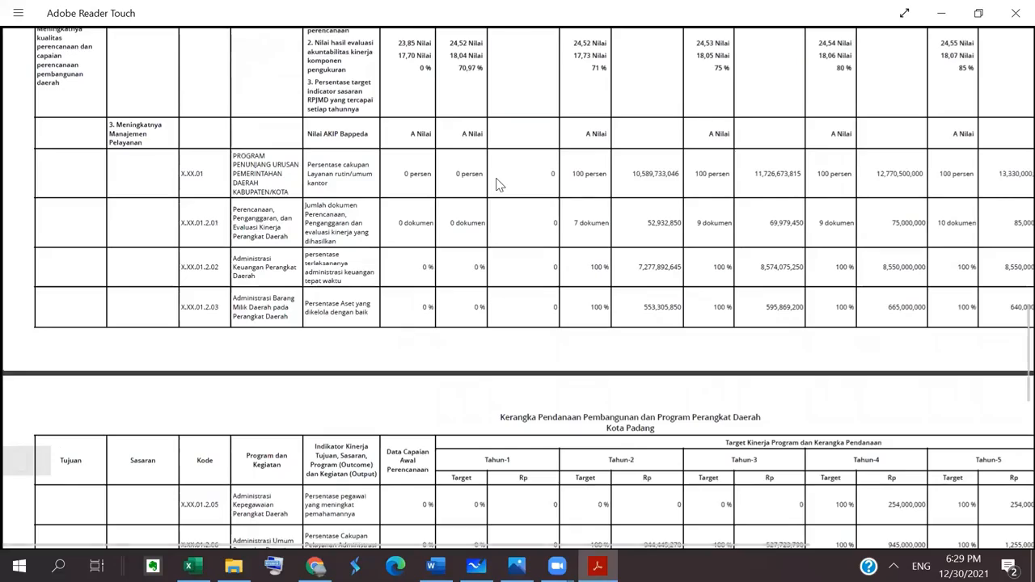
Check the report's yearly budget, Kondisi Kinerja, Unit Kerja and Lokasi columns, and return to the start of the first page
{"action": "scroll", "coordinate": [499, 185], "scroll_direction": "down", "scroll_amount": 3}
{"action": "scroll", "coordinate": [499, 185], "scroll_direction": "right", "scroll_amount": 5}
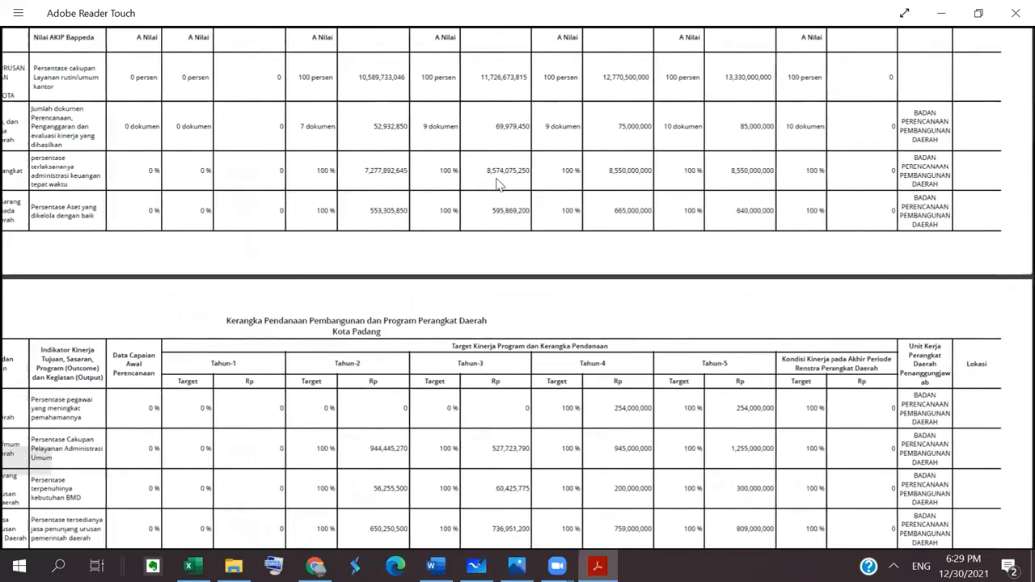
{"action": "scroll", "coordinate": [499, 185], "scroll_direction": "down", "scroll_amount": 1}
{"action": "scroll", "coordinate": [499, 186], "scroll_direction": "up", "scroll_amount": 10}
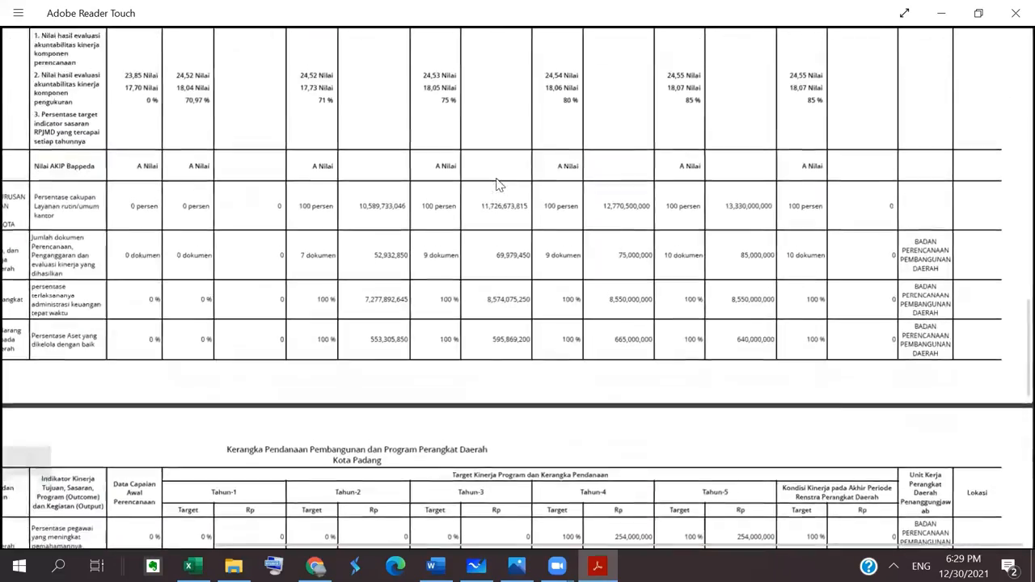
{"action": "scroll", "coordinate": [499, 186], "scroll_direction": "down", "scroll_amount": 1}
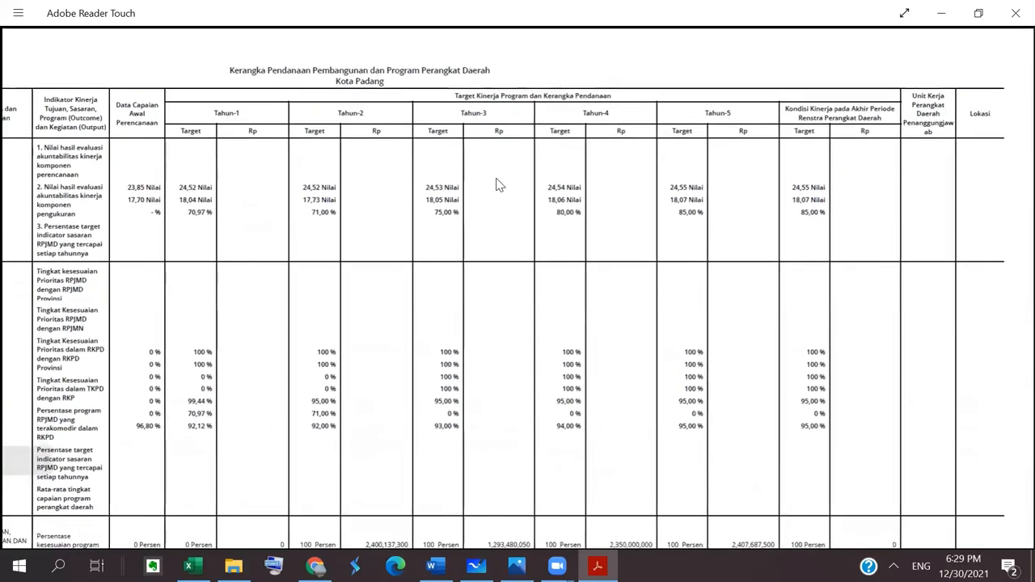
{"action": "scroll", "coordinate": [499, 185], "scroll_direction": "left", "scroll_amount": 5}
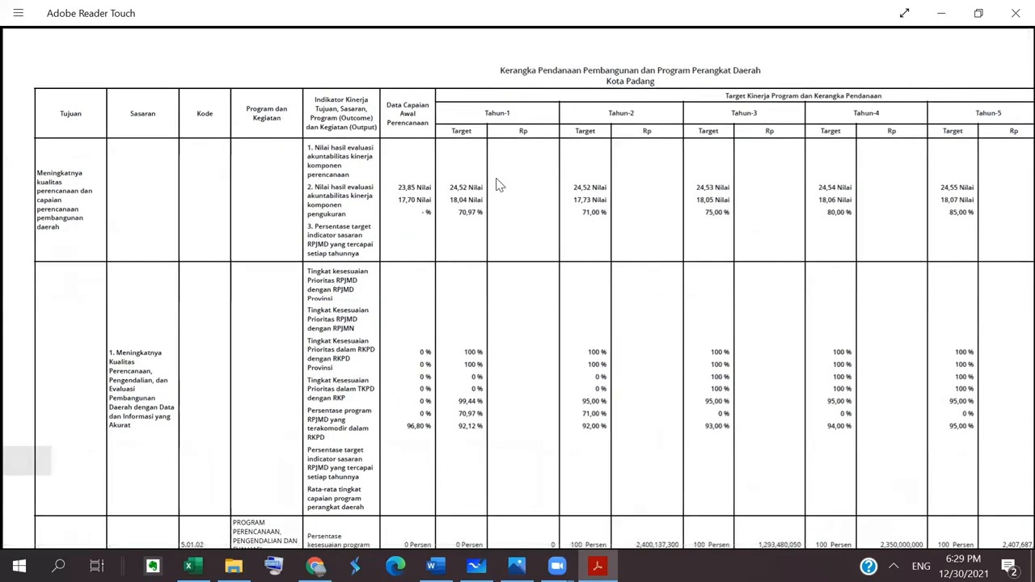